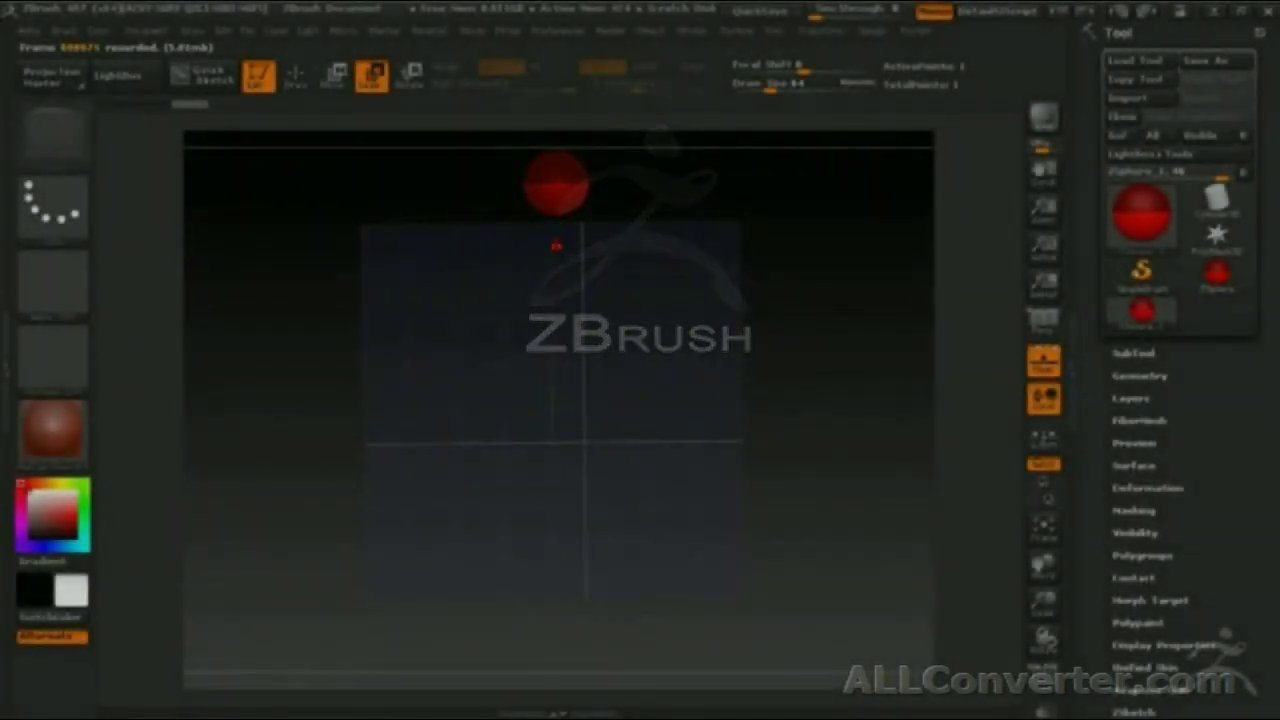
- Draw an 11-ZSphere chain down from the root in front view and bend its upper joints sideways
drag(806, 368, 750, 425)
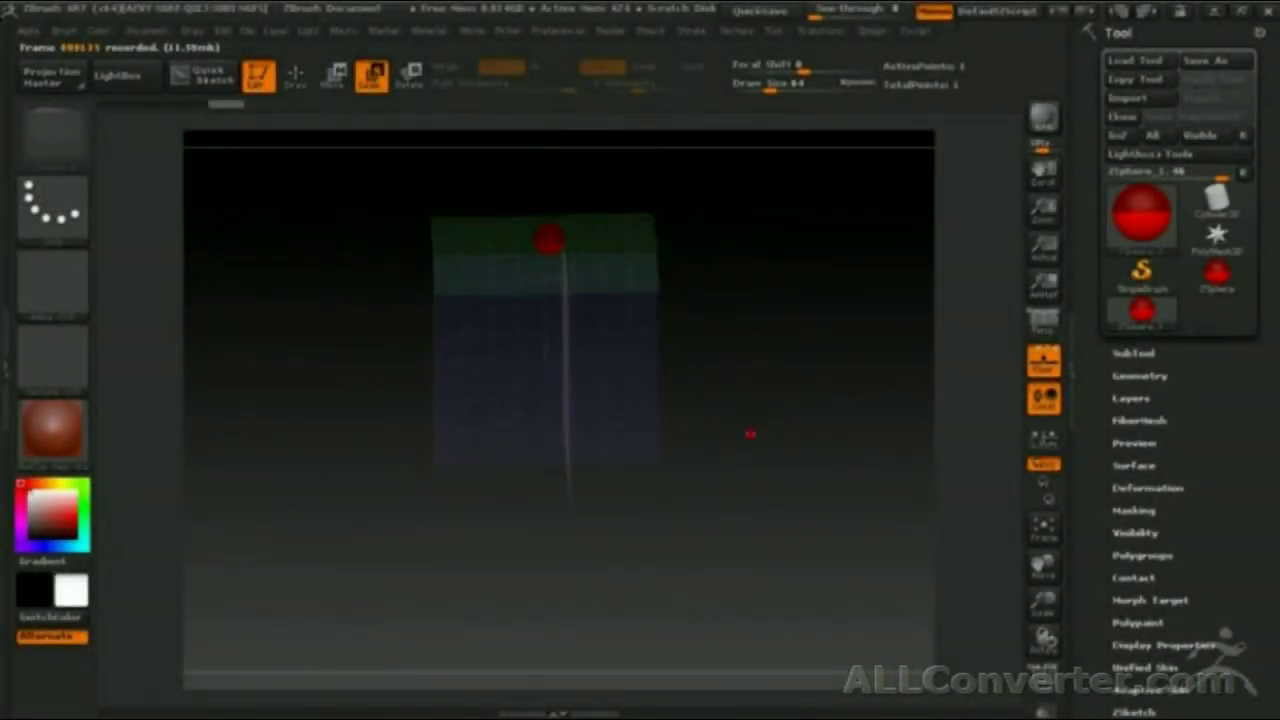
key(w)
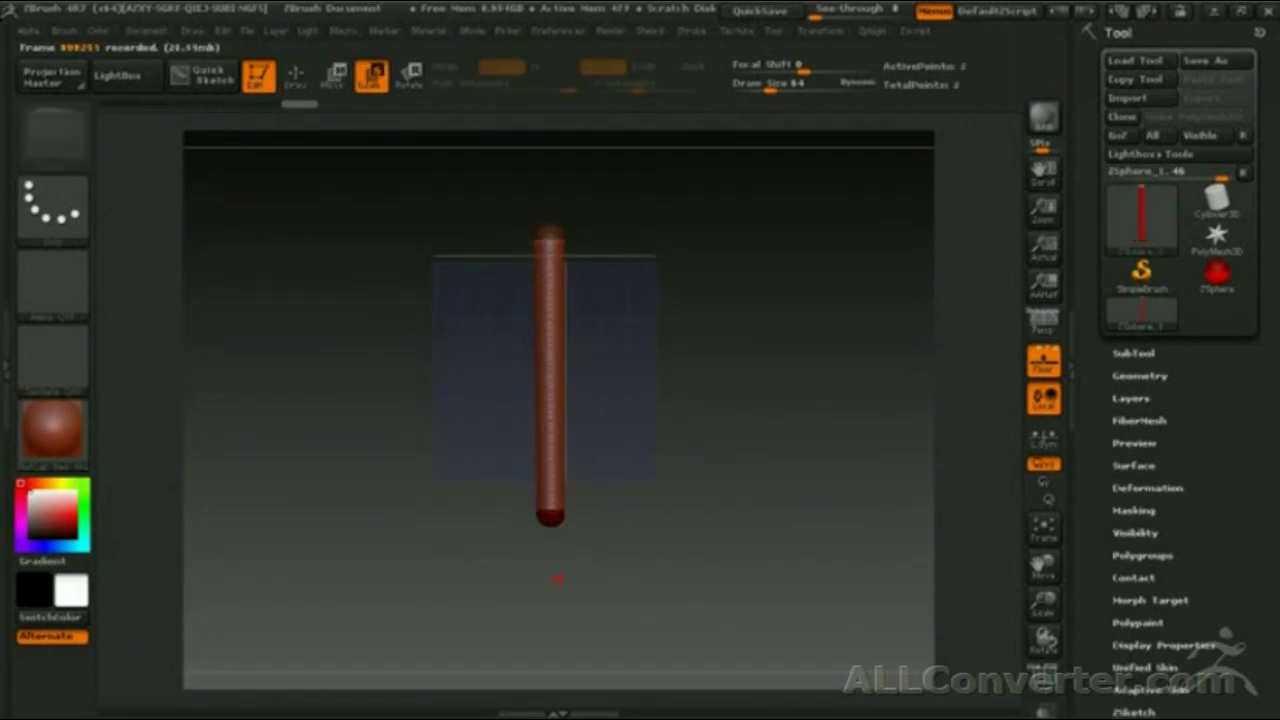
key(w)
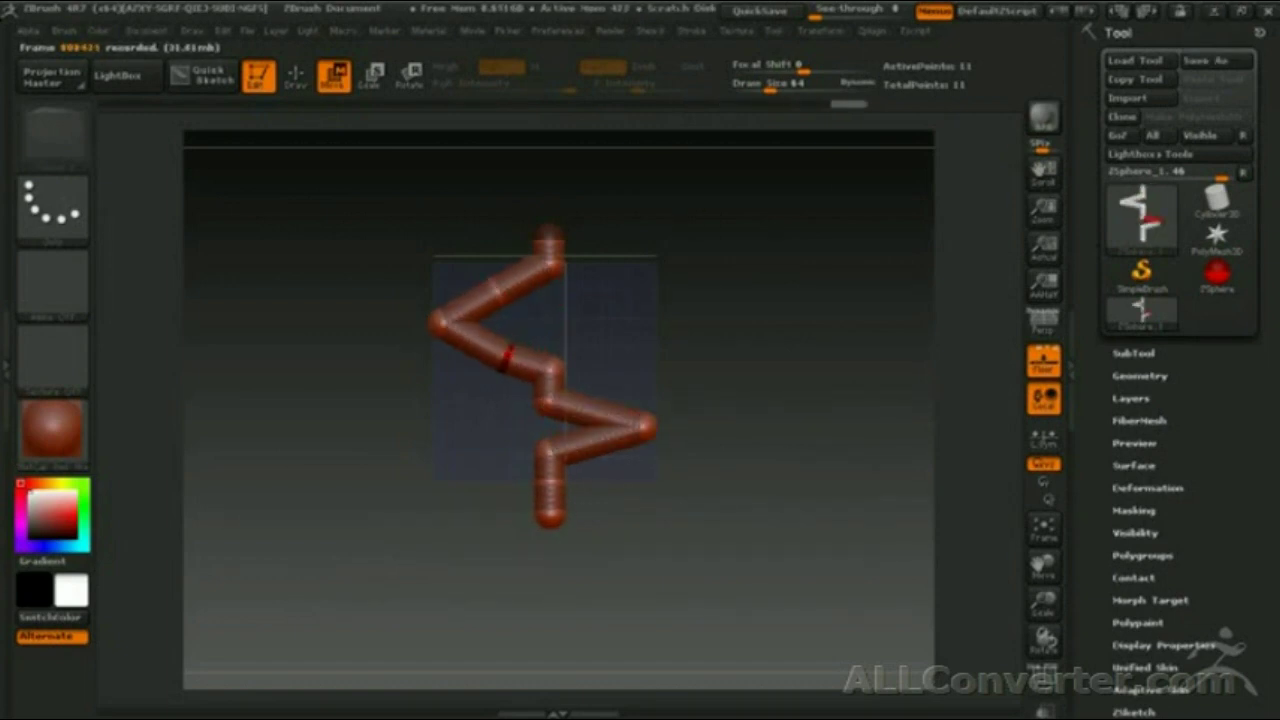
drag(551, 373, 665, 504)
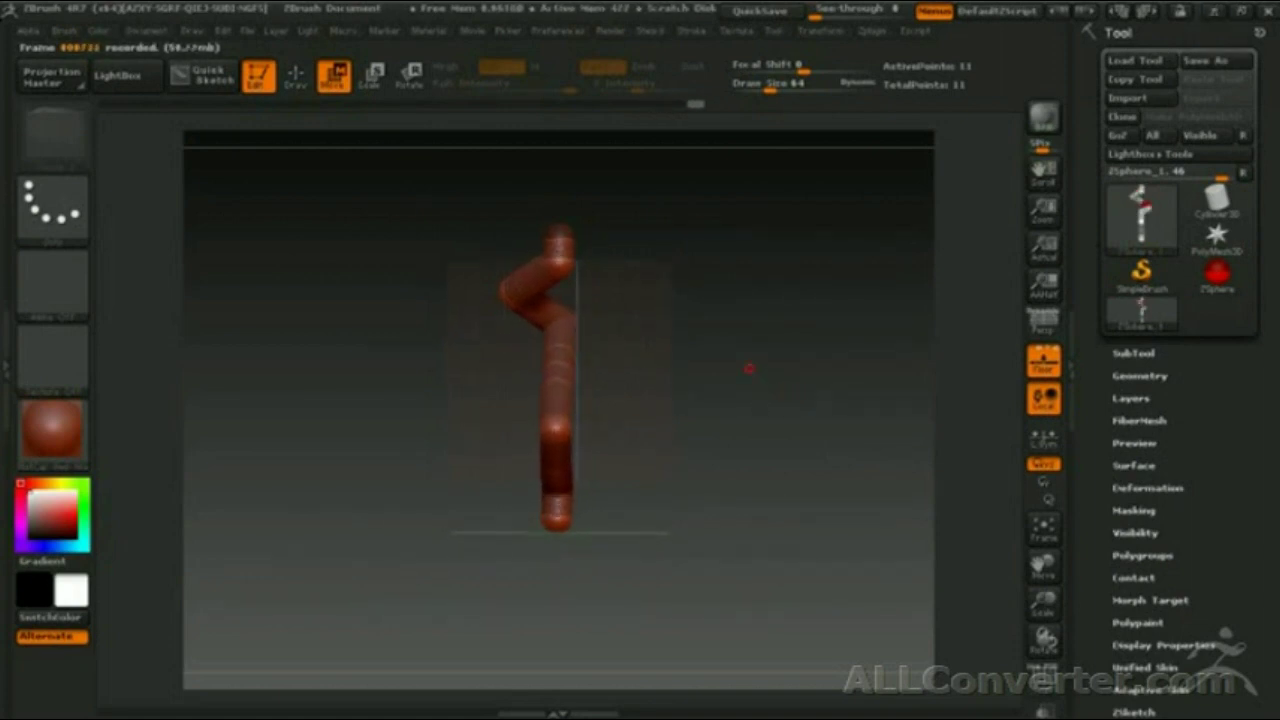
- Pull the lower ZSpheres left and right so a straight vertical run continues below the zigzag top
alt+drag(749, 368, 574, 333)
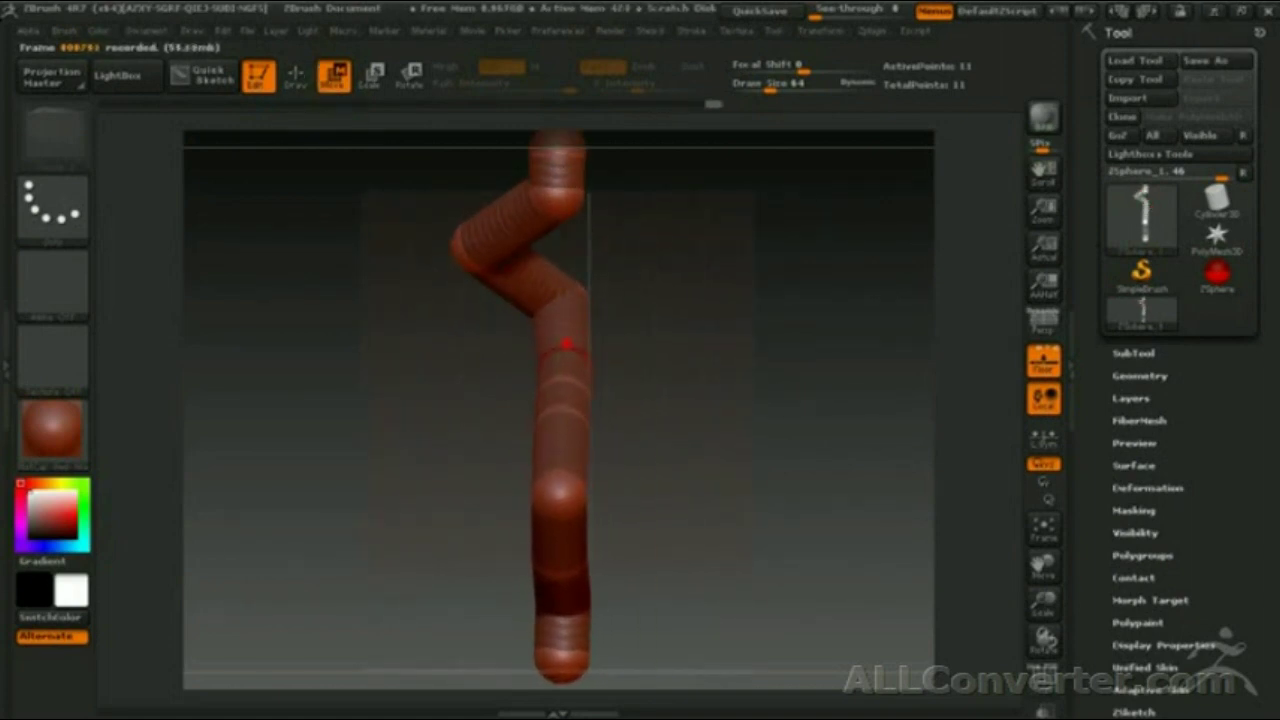
mouse_move(584, 372)
mouse_down()
mouse_move(514, 380)
mouse_move(837, 371)
mouse_move(568, 351)
mouse_move(823, 309)
mouse_up()
key(q)
mouse_move(786, 377)
mouse_down()
mouse_move(767, 420)
mouse_move(806, 357)
mouse_move(840, 374)
mouse_move(566, 343)
mouse_move(814, 354)
mouse_move(560, 420)
mouse_move(608, 363)
mouse_move(576, 397)
mouse_up()
key(w)
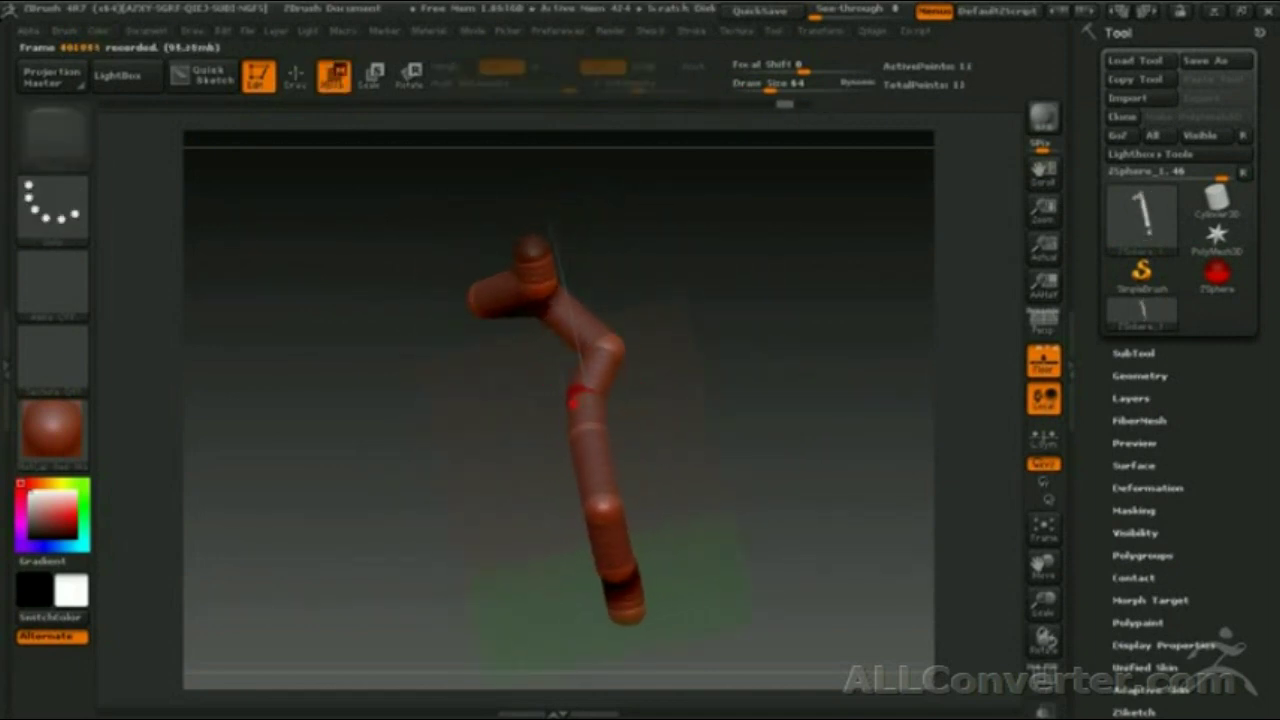
drag(590, 618, 718, 598)
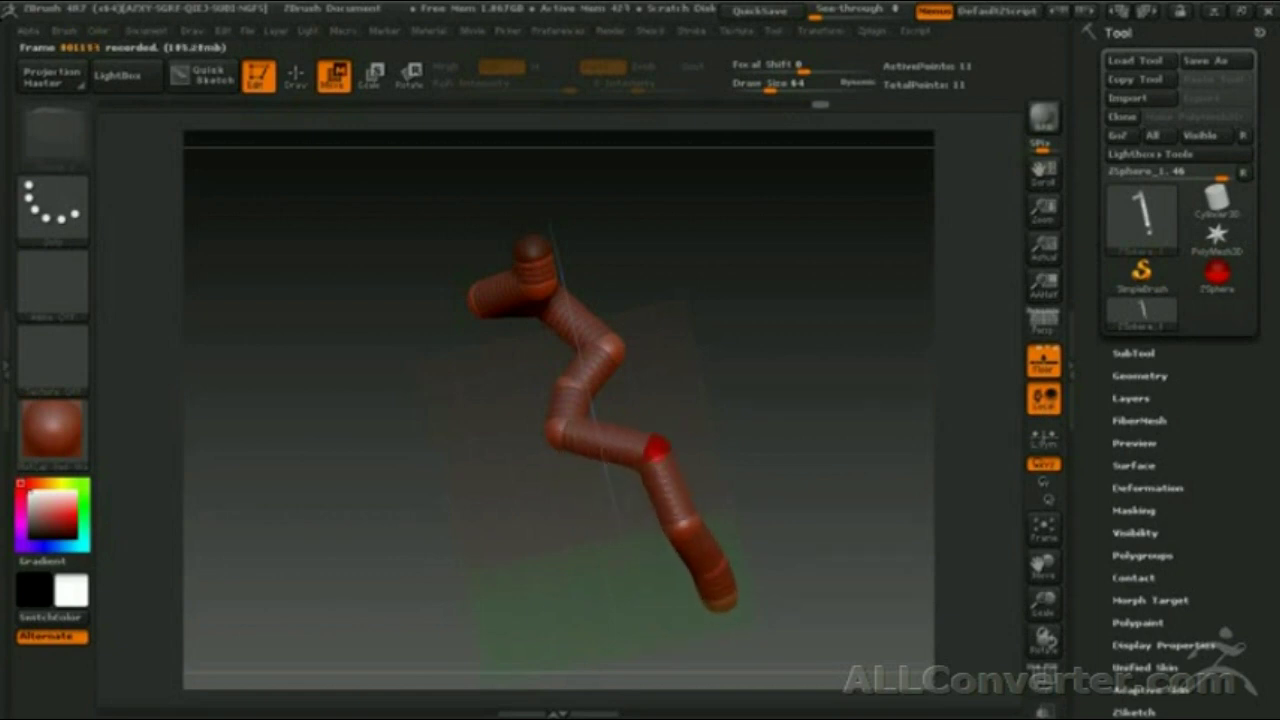
drag(630, 349, 574, 500)
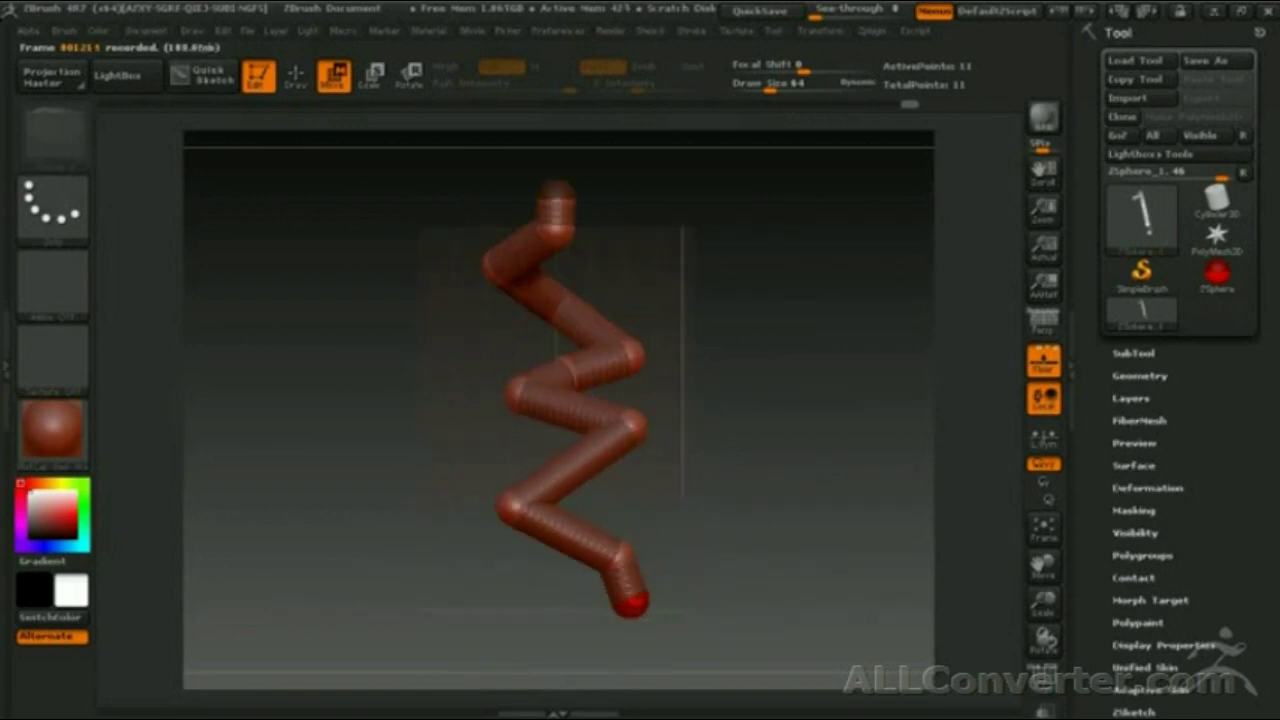
mouse_move(777, 523)
mouse_down()
mouse_move(806, 523)
mouse_move(811, 381)
mouse_up()
mouse_move(632, 330)
mouse_down()
mouse_move(714, 486)
mouse_move(688, 603)
mouse_move(751, 620)
mouse_move(678, 427)
mouse_move(809, 457)
mouse_move(803, 477)
mouse_move(710, 332)
mouse_up()
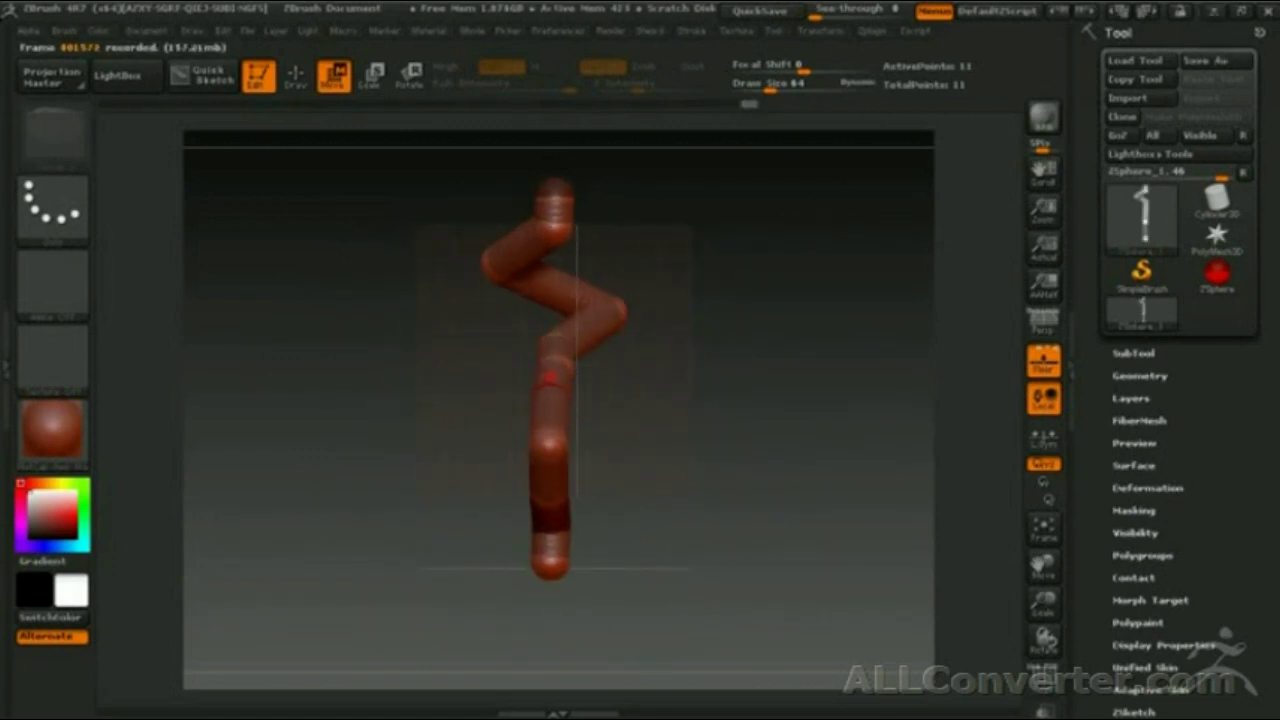
mouse_move(512, 352)
mouse_down()
mouse_move(478, 395)
mouse_move(490, 442)
mouse_up()
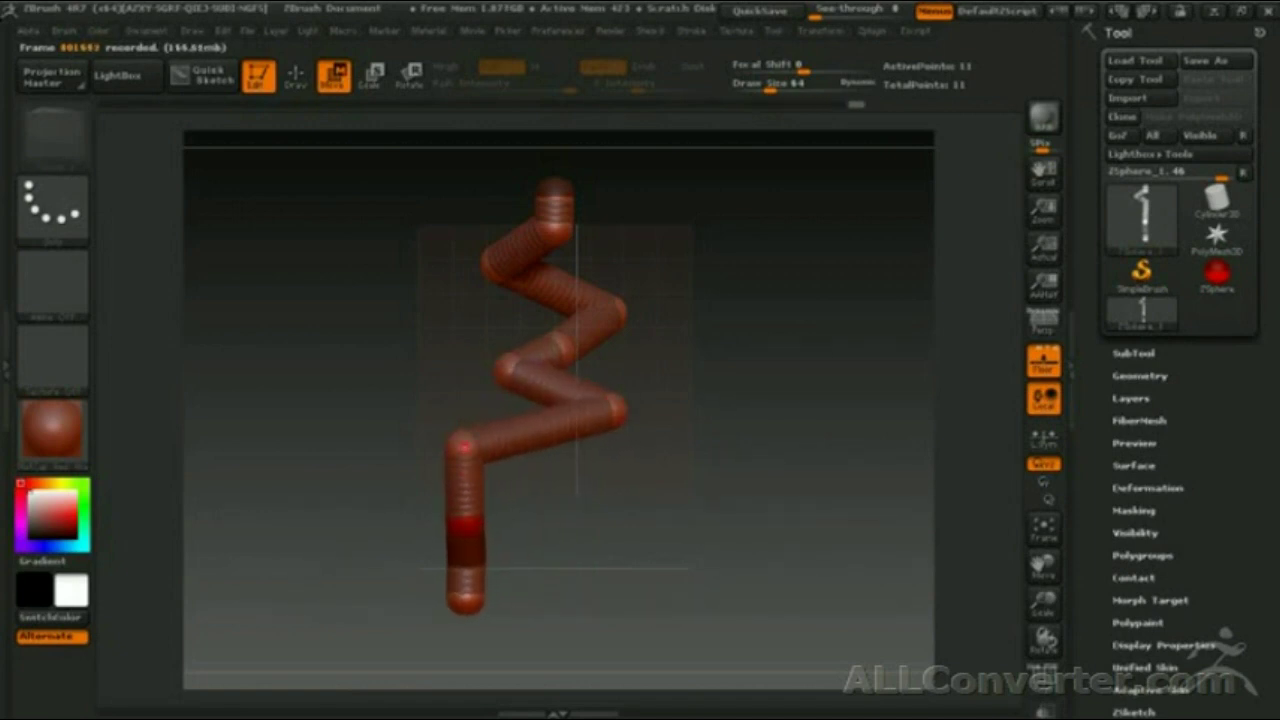
- Move the chain's joints into two squarish loops that cross near the middle
mouse_move(468, 548)
mouse_down()
mouse_move(749, 523)
mouse_move(651, 543)
mouse_move(729, 491)
mouse_move(618, 316)
mouse_up()
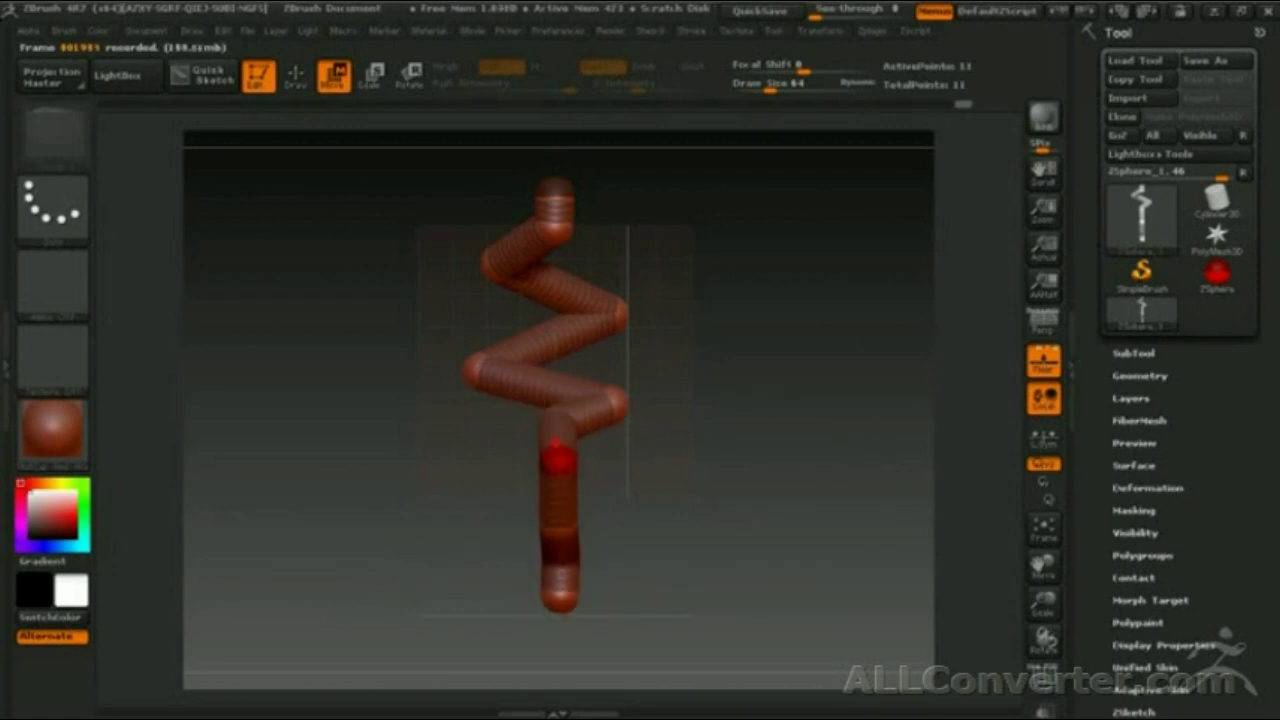
mouse_move(558, 458)
mouse_down()
mouse_move(749, 463)
mouse_move(800, 449)
mouse_move(765, 424)
mouse_move(1012, 290)
mouse_up()
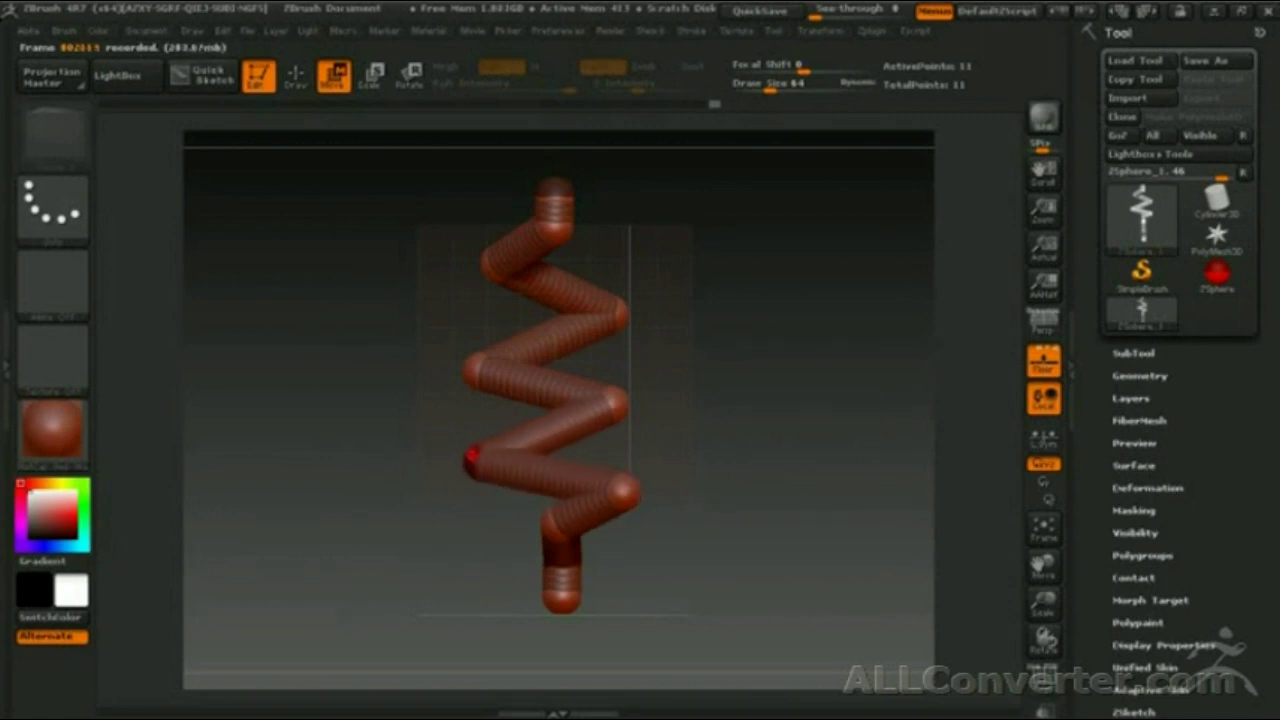
mouse_move(486, 368)
mouse_down()
mouse_move(680, 371)
mouse_move(600, 540)
mouse_up()
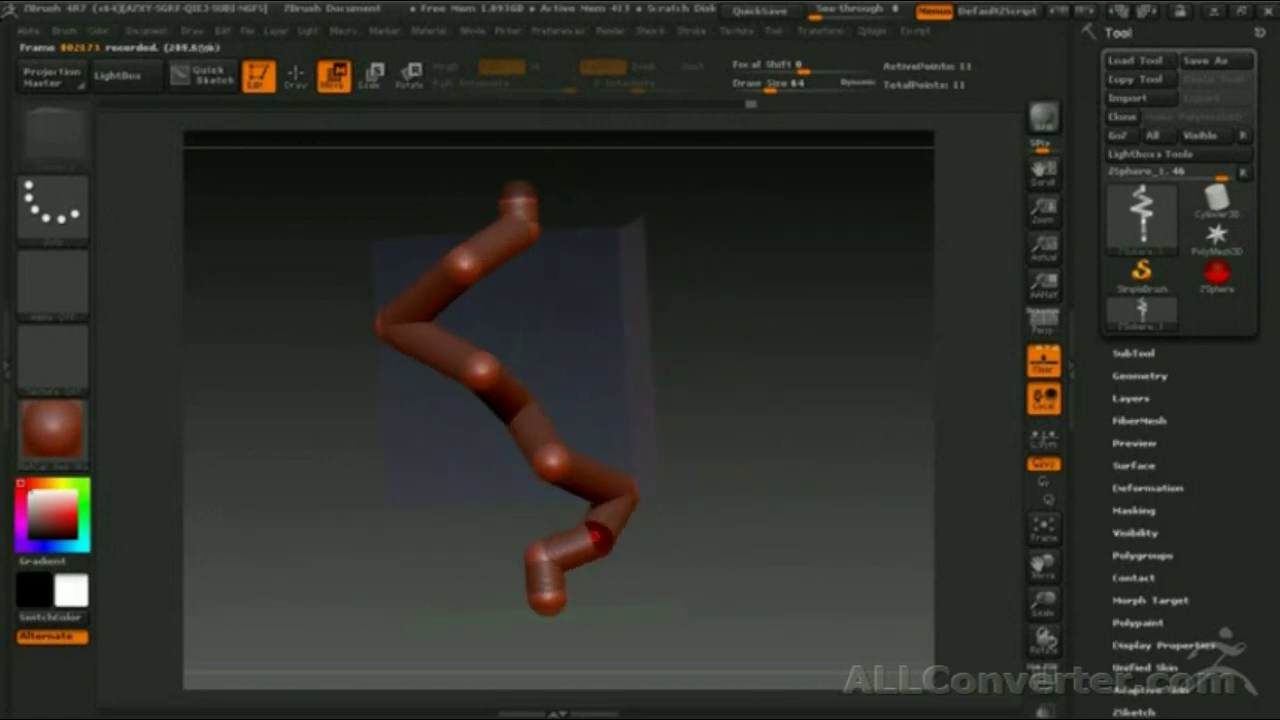
mouse_move(457, 246)
mouse_down()
mouse_move(409, 423)
mouse_move(610, 560)
mouse_move(717, 576)
mouse_move(674, 563)
mouse_move(803, 472)
mouse_move(729, 337)
mouse_move(820, 351)
mouse_move(780, 334)
mouse_move(808, 569)
mouse_move(820, 466)
mouse_move(766, 400)
mouse_move(783, 449)
mouse_move(895, 377)
mouse_move(519, 362)
mouse_up()
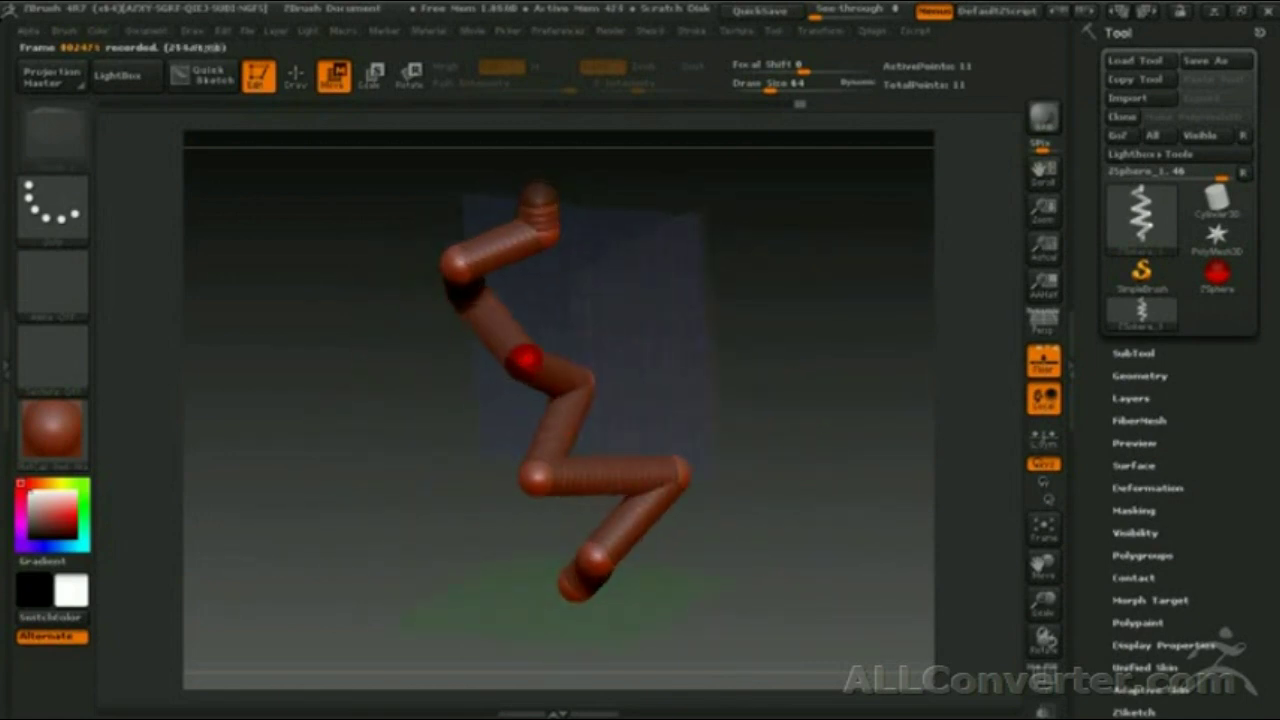
drag(534, 508, 557, 345)
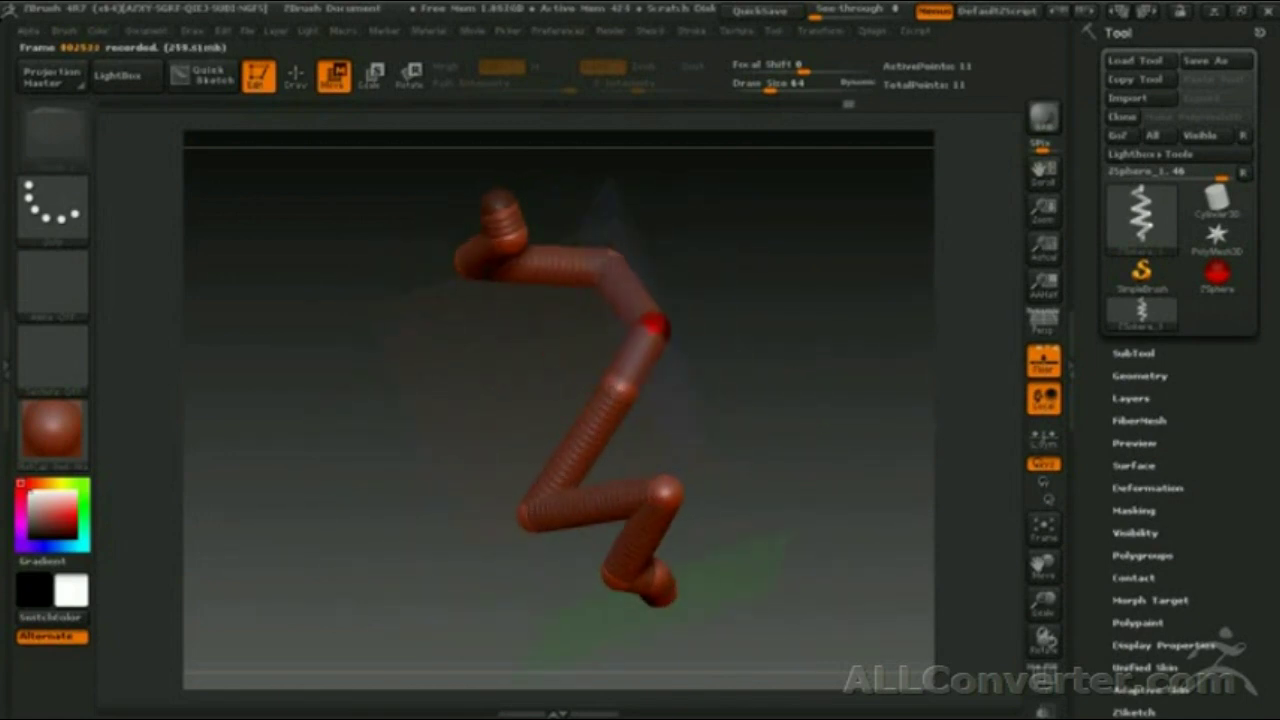
drag(652, 323, 686, 277)
drag(680, 537, 680, 556)
drag(573, 400, 547, 408)
drag(682, 648, 765, 608)
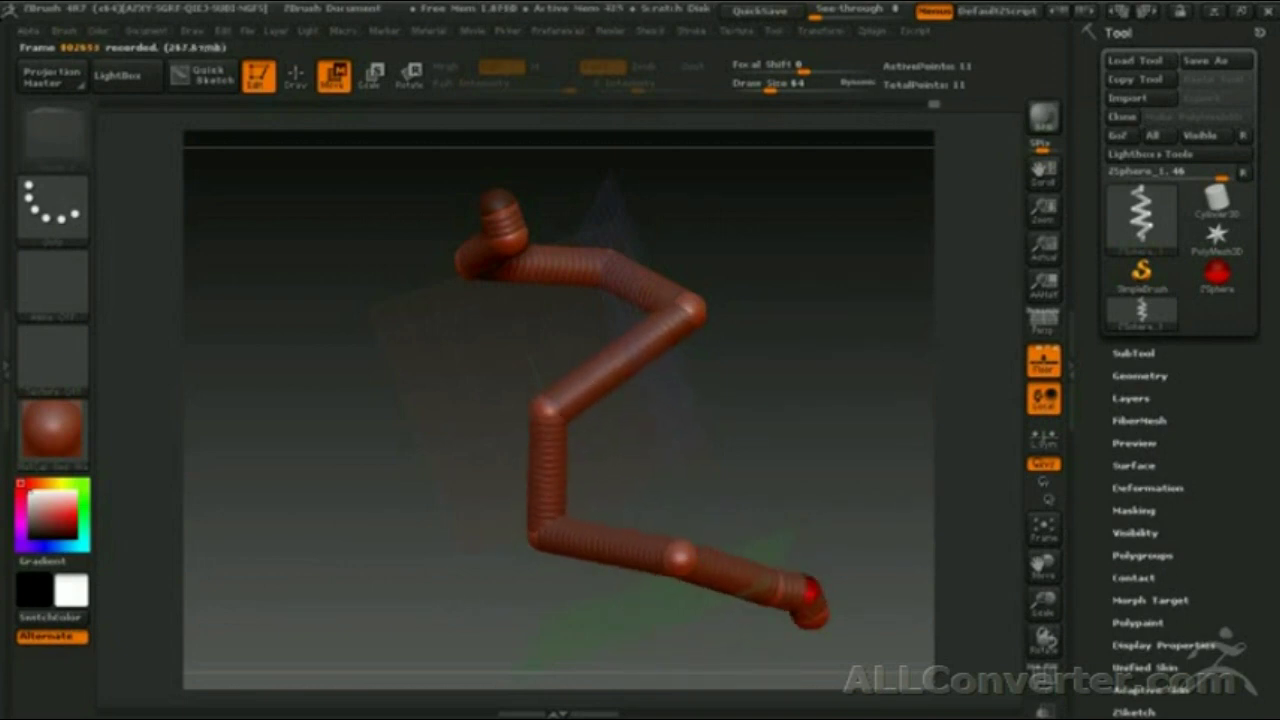
mouse_move(748, 670)
mouse_down()
mouse_move(552, 329)
mouse_move(474, 251)
mouse_move(503, 492)
mouse_move(728, 486)
mouse_move(460, 360)
mouse_move(606, 486)
mouse_move(600, 346)
mouse_move(436, 411)
mouse_move(500, 360)
mouse_move(630, 320)
mouse_move(708, 400)
mouse_move(591, 320)
mouse_move(618, 441)
mouse_move(675, 510)
mouse_move(789, 503)
mouse_move(725, 451)
mouse_up()
- Orbit around the chain to inspect the rounded figure-eight loops from several angles
drag(720, 582, 975, 247)
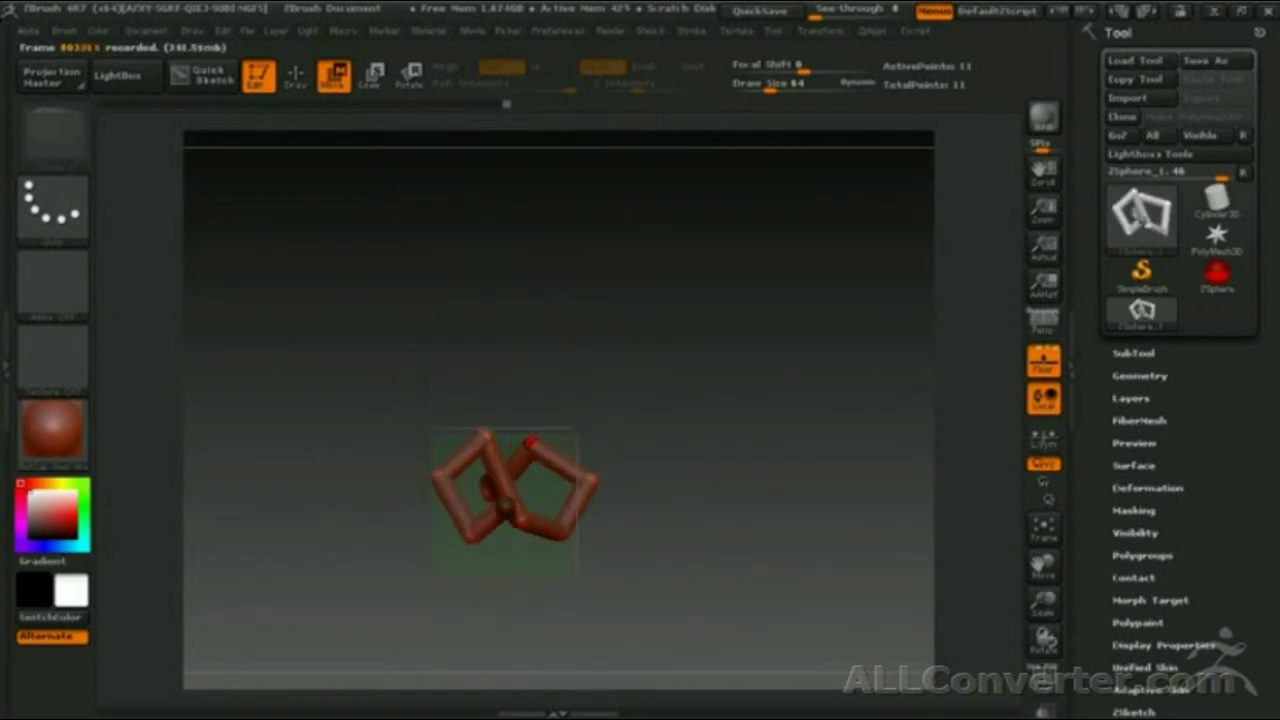
mouse_move(472, 450)
mouse_down()
mouse_move(514, 583)
mouse_move(538, 508)
mouse_move(609, 551)
mouse_move(600, 500)
mouse_move(677, 560)
mouse_move(737, 523)
mouse_move(789, 516)
mouse_up()
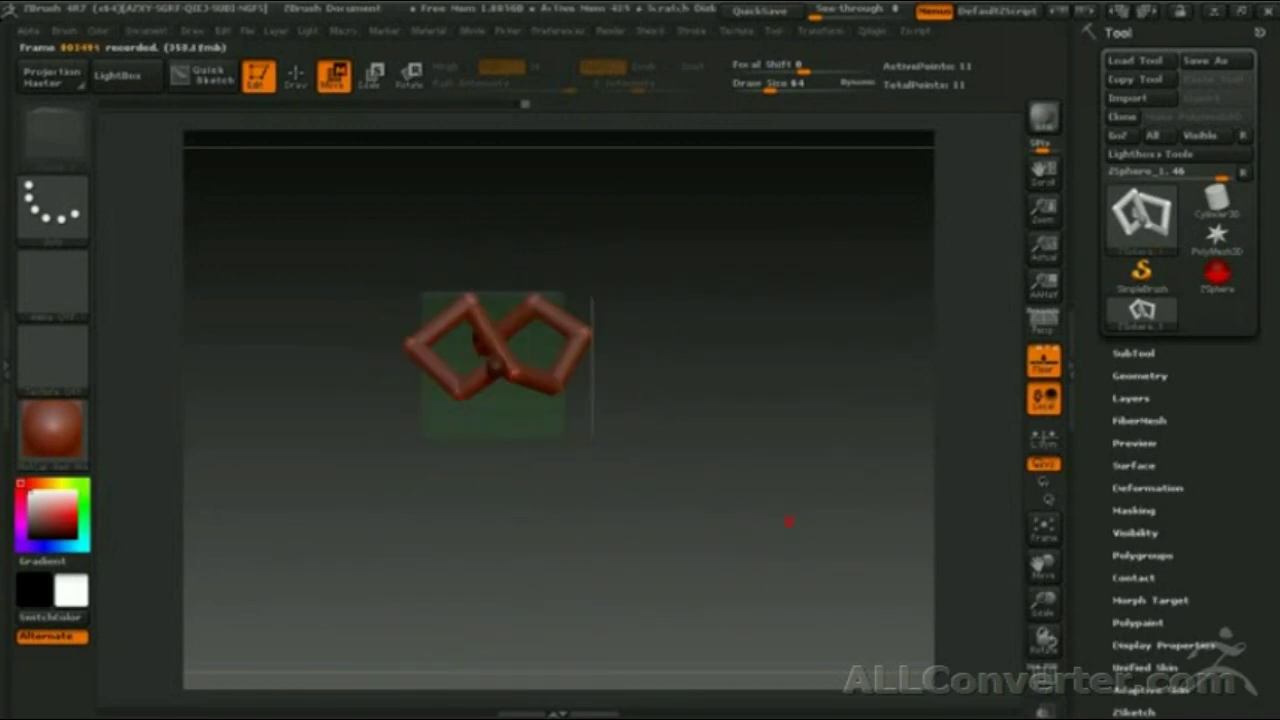
mouse_move(560, 505)
mouse_down()
mouse_move(525, 560)
mouse_move(579, 522)
mouse_move(484, 402)
mouse_move(620, 405)
mouse_move(754, 386)
mouse_move(738, 372)
mouse_move(749, 588)
mouse_move(540, 510)
mouse_up()
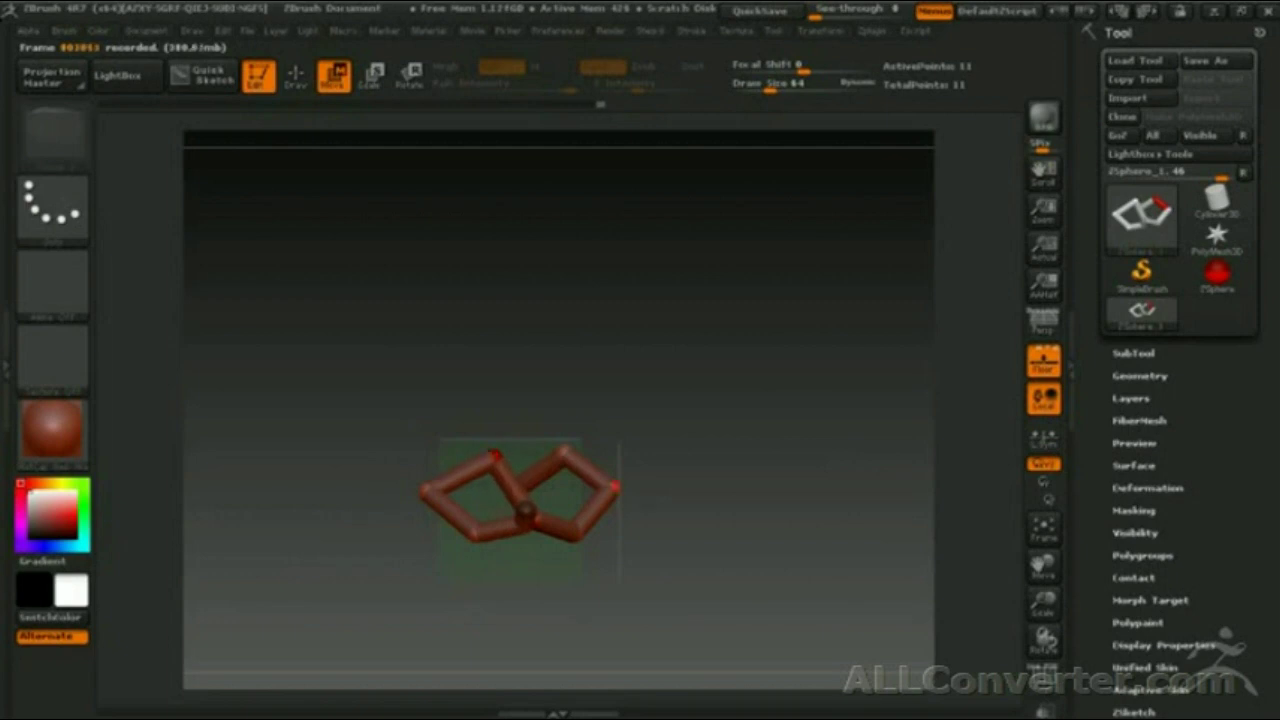
mouse_move(717, 574)
mouse_down()
mouse_move(686, 480)
mouse_move(737, 517)
mouse_move(749, 400)
mouse_move(764, 420)
mouse_move(520, 533)
mouse_up()
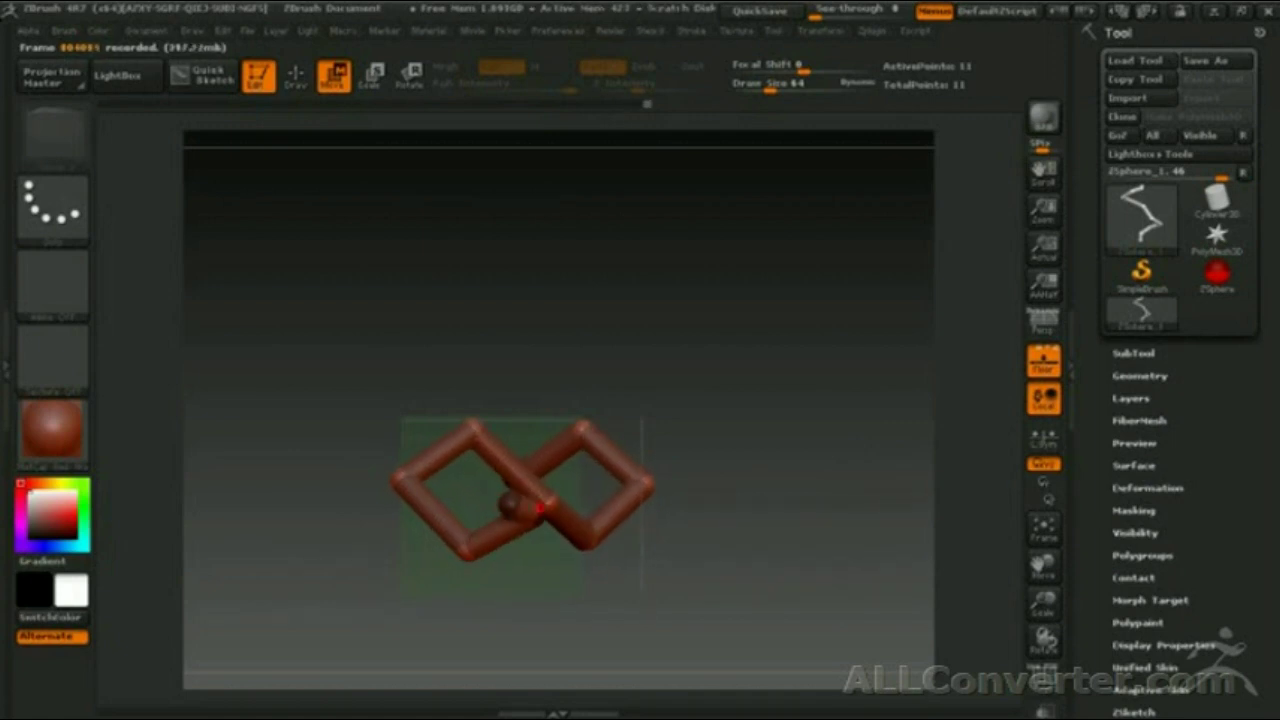
mouse_move(662, 556)
mouse_down()
mouse_move(580, 429)
mouse_move(723, 417)
mouse_move(521, 475)
mouse_up()
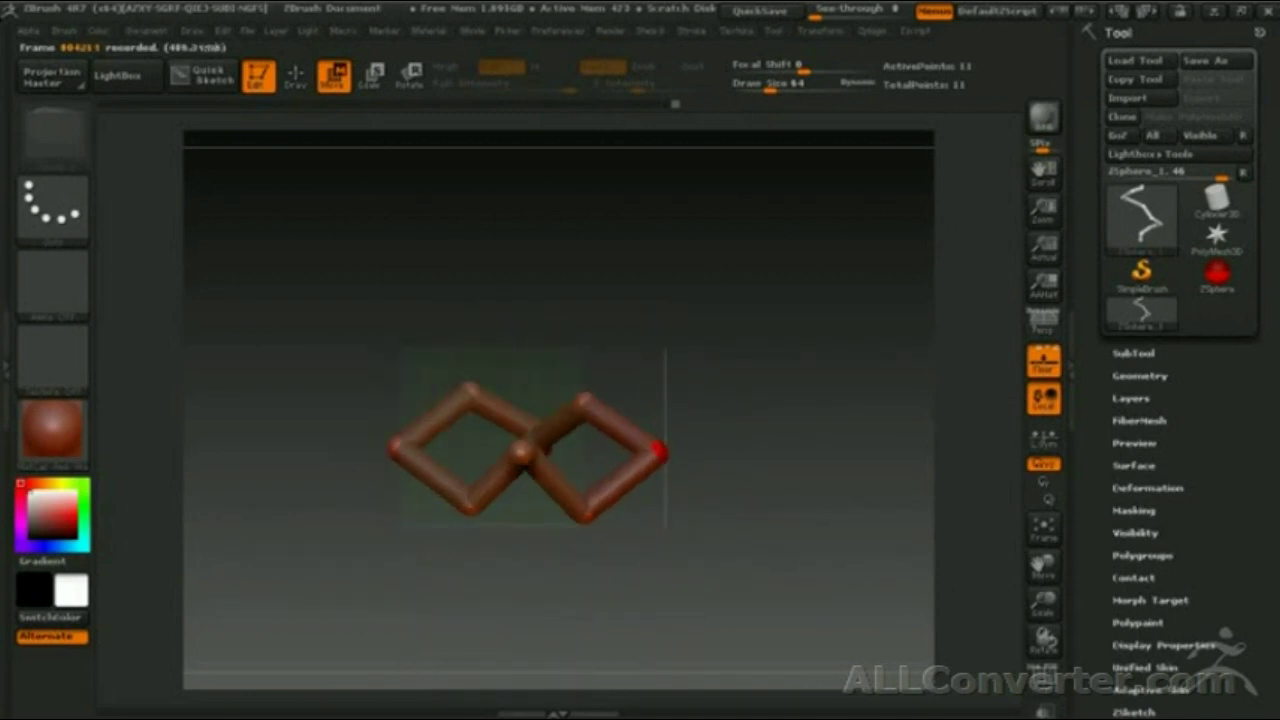
mouse_move(585, 401)
mouse_down()
mouse_move(760, 551)
mouse_move(674, 380)
mouse_move(837, 481)
mouse_move(723, 437)
mouse_move(663, 351)
mouse_move(826, 517)
mouse_up()
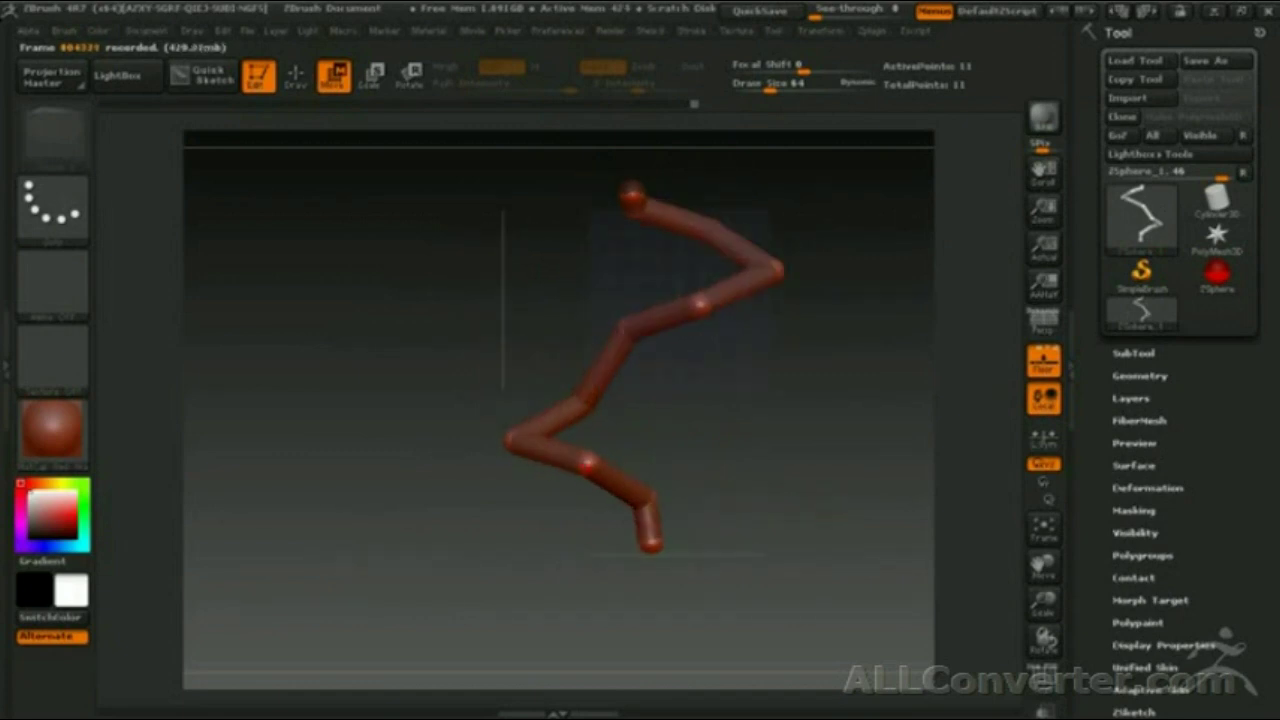
mouse_move(596, 391)
mouse_down()
mouse_move(794, 286)
mouse_move(851, 386)
mouse_move(760, 549)
mouse_move(634, 240)
mouse_move(600, 230)
mouse_move(700, 260)
mouse_move(785, 260)
mouse_move(680, 380)
mouse_move(540, 502)
mouse_up()
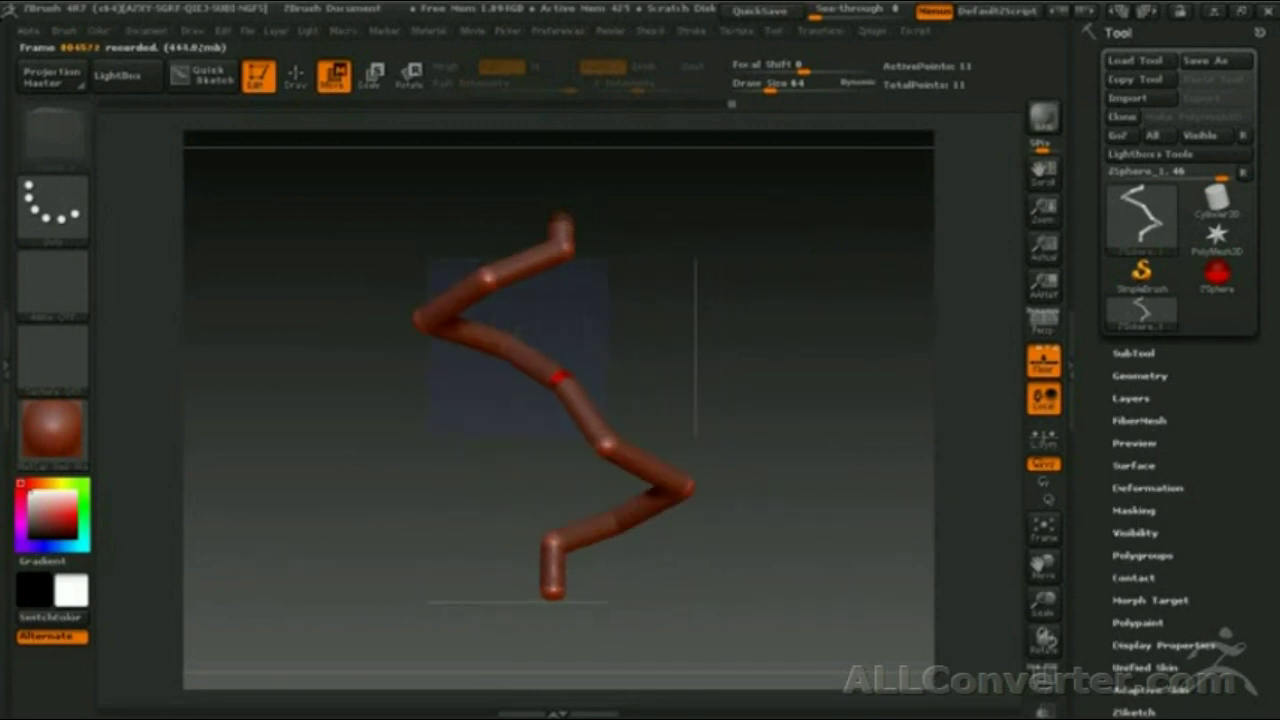
mouse_move(607, 437)
mouse_down()
mouse_move(690, 515)
mouse_move(771, 514)
mouse_move(749, 449)
mouse_move(773, 423)
mouse_move(786, 474)
mouse_move(777, 620)
mouse_up()
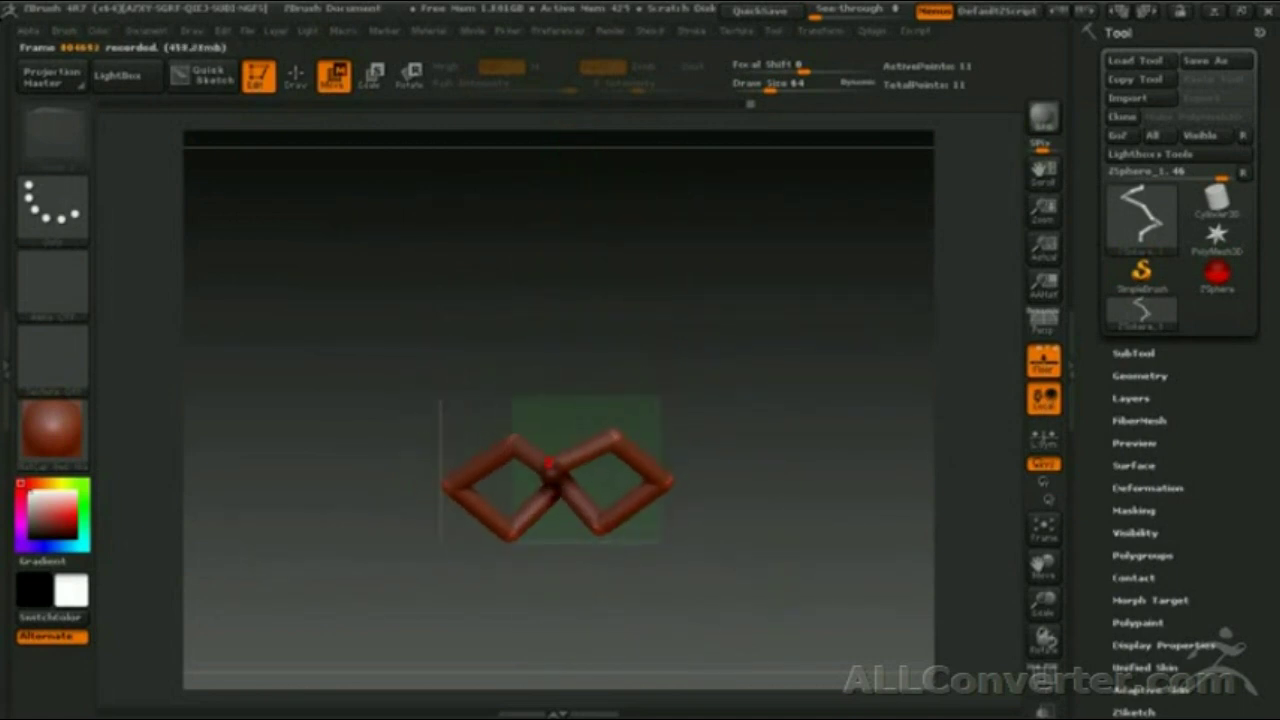
mouse_move(548, 462)
mouse_down()
mouse_move(811, 446)
mouse_move(800, 371)
mouse_move(833, 395)
mouse_move(723, 463)
mouse_move(614, 477)
mouse_move(547, 469)
mouse_move(757, 554)
mouse_move(717, 366)
mouse_move(697, 497)
mouse_move(760, 409)
mouse_move(680, 614)
mouse_move(760, 334)
mouse_move(735, 545)
mouse_move(754, 541)
mouse_move(455, 407)
mouse_move(610, 409)
mouse_up()
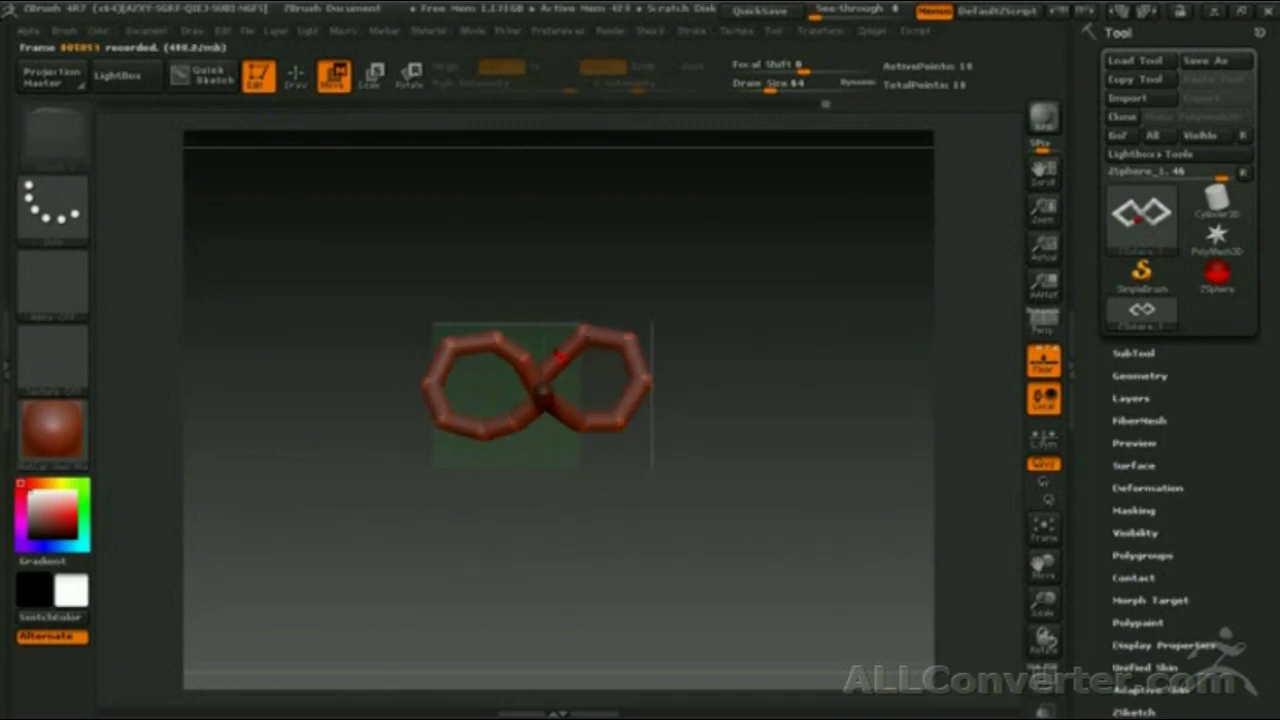
mouse_move(443, 414)
mouse_down()
mouse_move(517, 446)
mouse_move(797, 487)
mouse_move(543, 360)
mouse_move(648, 368)
mouse_up()
- Insert an extra ZSphere on the right loop, bringing the chain to 27 ZSpheres
mouse_move(571, 633)
mouse_down()
mouse_move(590, 538)
mouse_move(655, 485)
mouse_move(790, 482)
mouse_move(750, 500)
mouse_move(790, 490)
mouse_up()
mouse_move(570, 543)
mouse_down()
mouse_move(743, 314)
mouse_move(737, 514)
mouse_move(751, 492)
mouse_move(686, 537)
mouse_move(517, 367)
mouse_move(769, 429)
mouse_move(841, 533)
mouse_up()
click(727, 392)
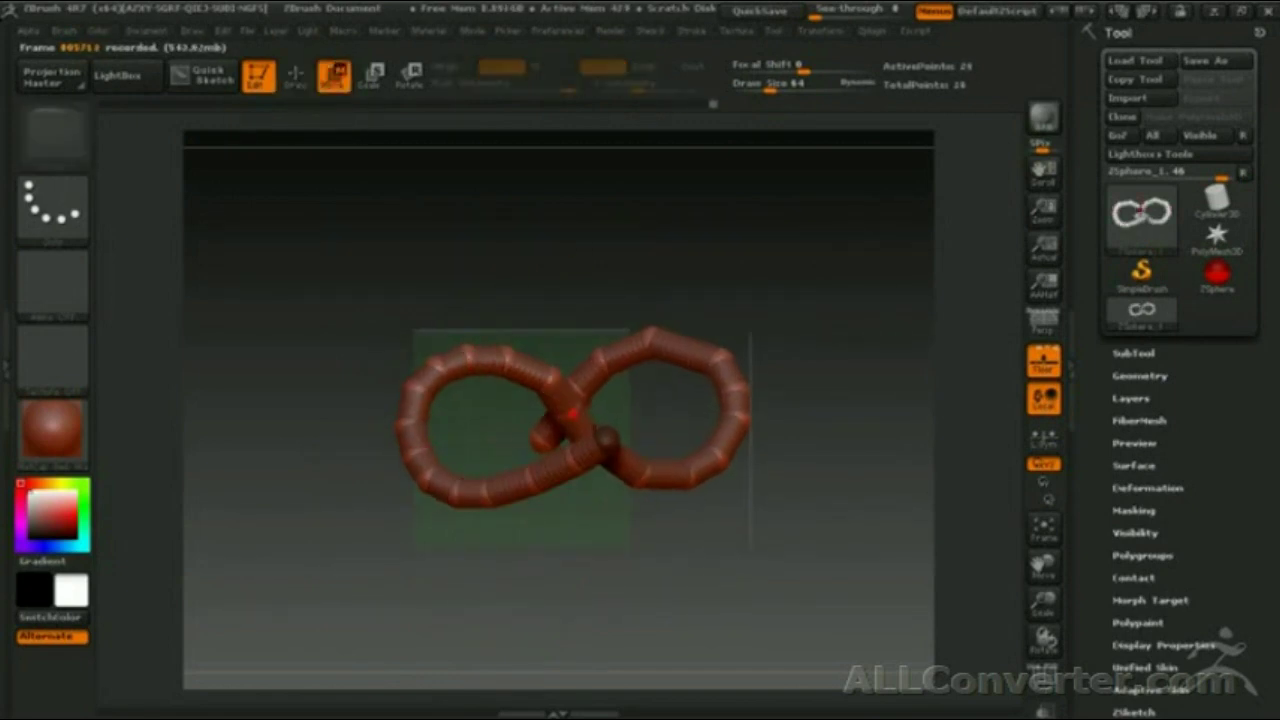
mouse_move(780, 430)
mouse_down()
mouse_move(837, 434)
mouse_move(823, 474)
mouse_move(561, 420)
mouse_move(700, 440)
mouse_move(766, 517)
mouse_move(766, 374)
mouse_move(797, 303)
mouse_move(728, 452)
mouse_move(555, 395)
mouse_up()
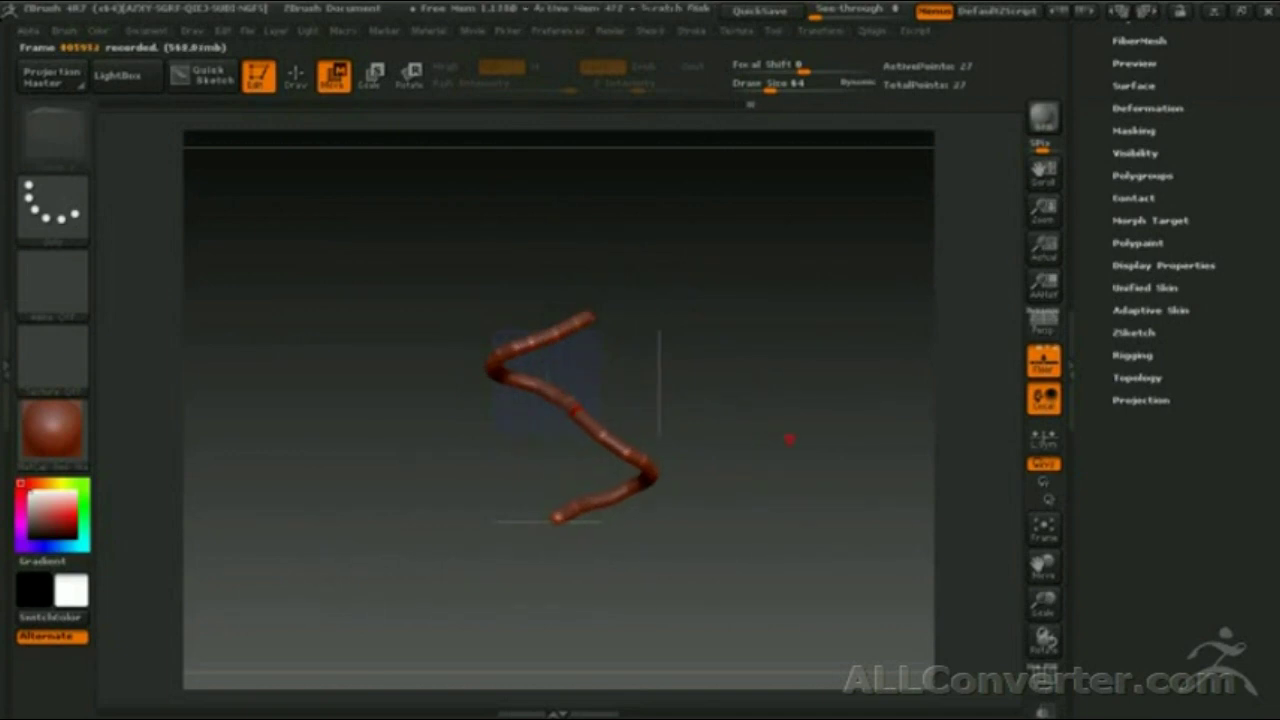
- Select the second spring subtool, stretch its top upward with Transpose Move, and duplicate it
mouse_move(626, 490)
mouse_down()
mouse_move(705, 493)
mouse_move(575, 508)
mouse_move(749, 434)
mouse_move(809, 449)
mouse_move(826, 480)
mouse_up()
click(1265, 327)
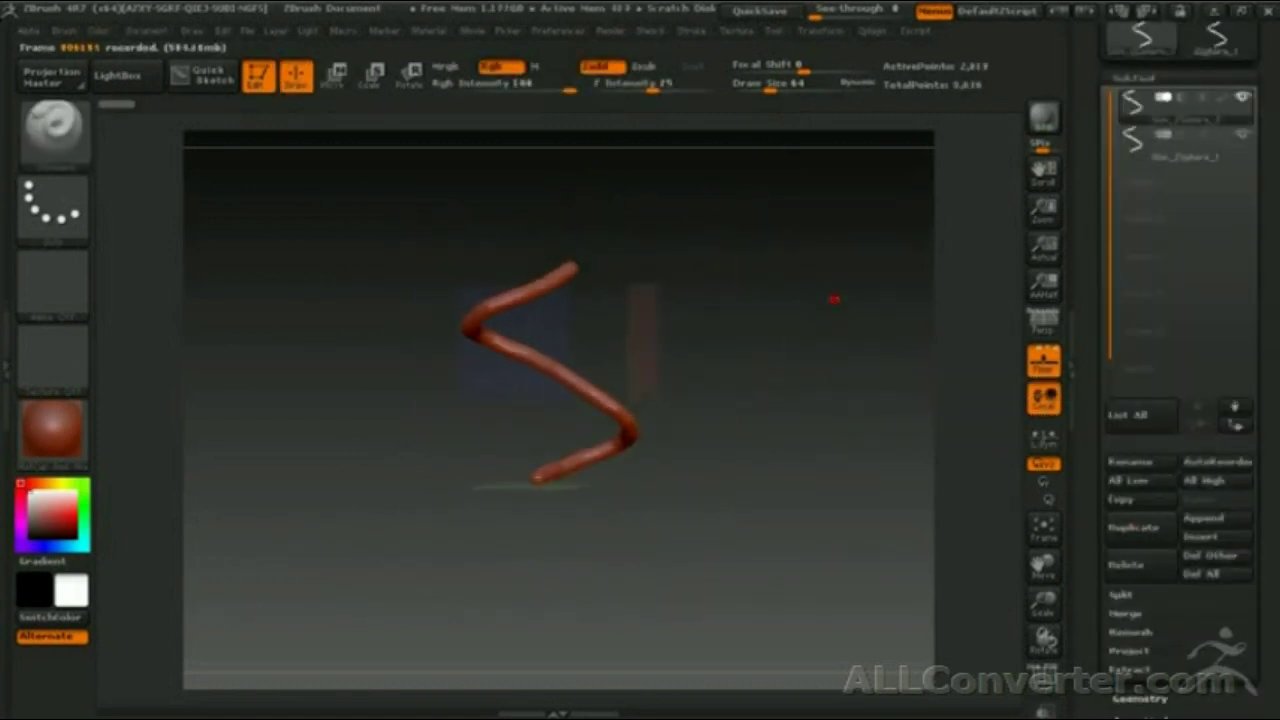
key(Down)
key(w)
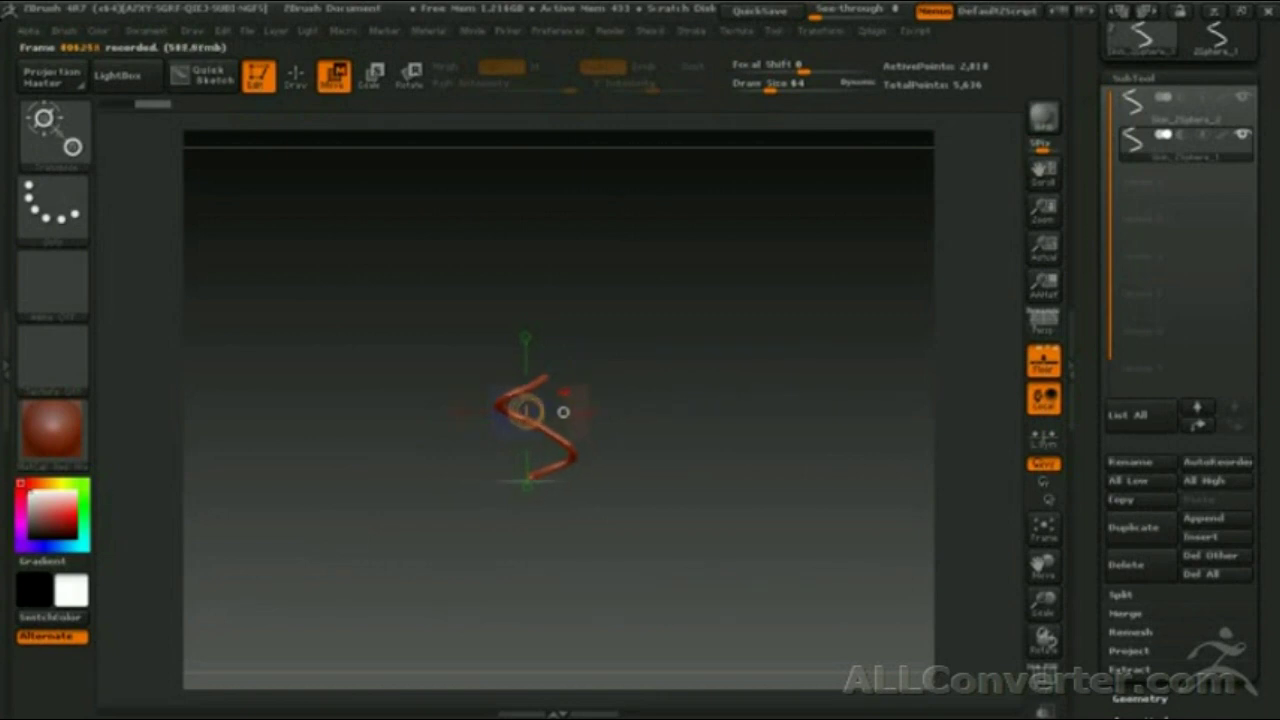
drag(548, 261, 533, 262)
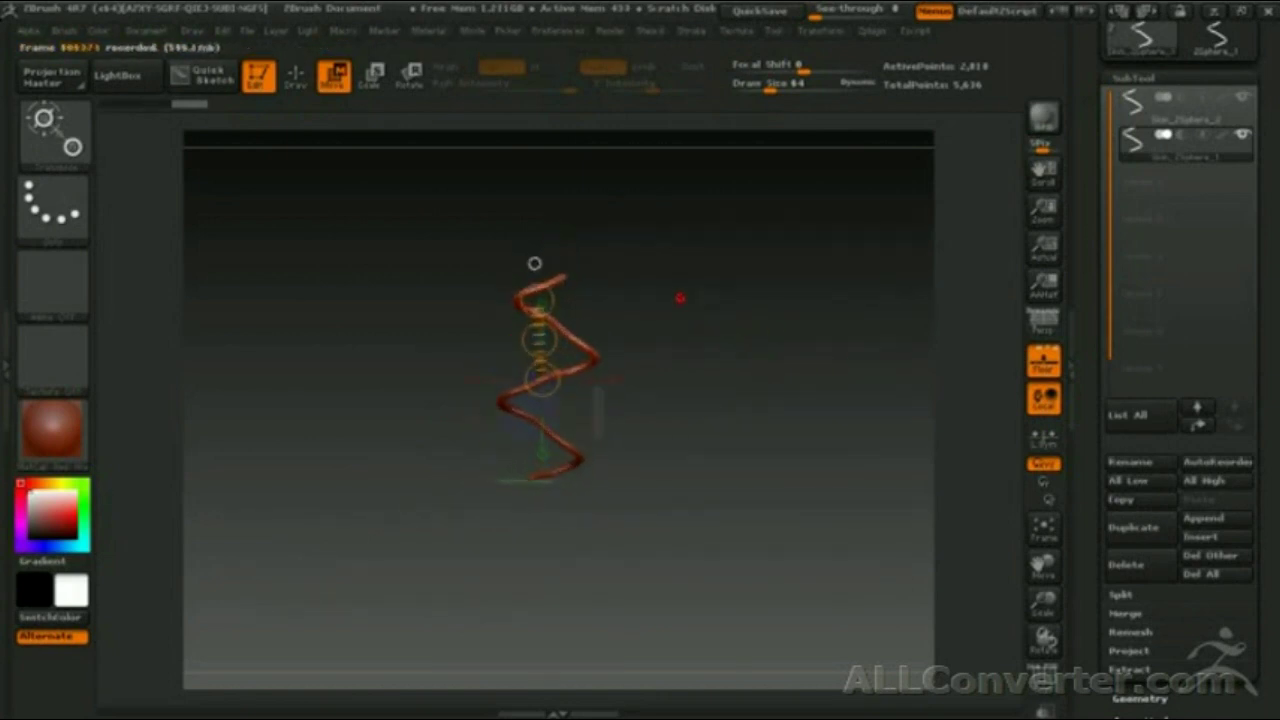
click(1134, 527)
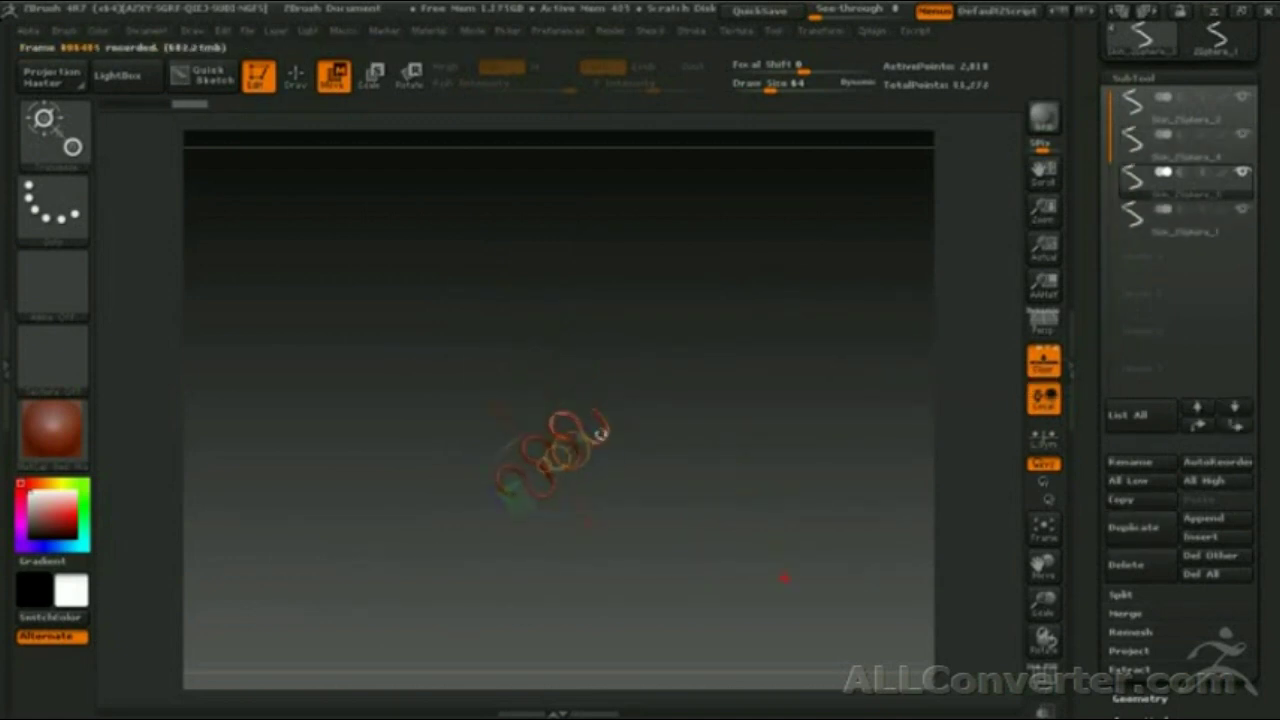
- Twist and stretch the coil long, then shift another spring subtool into place
mouse_move(500, 512)
mouse_down()
mouse_move(431, 408)
mouse_move(386, 437)
mouse_move(386, 474)
mouse_move(540, 320)
mouse_move(512, 310)
mouse_move(814, 358)
mouse_up()
key(alt+Down)
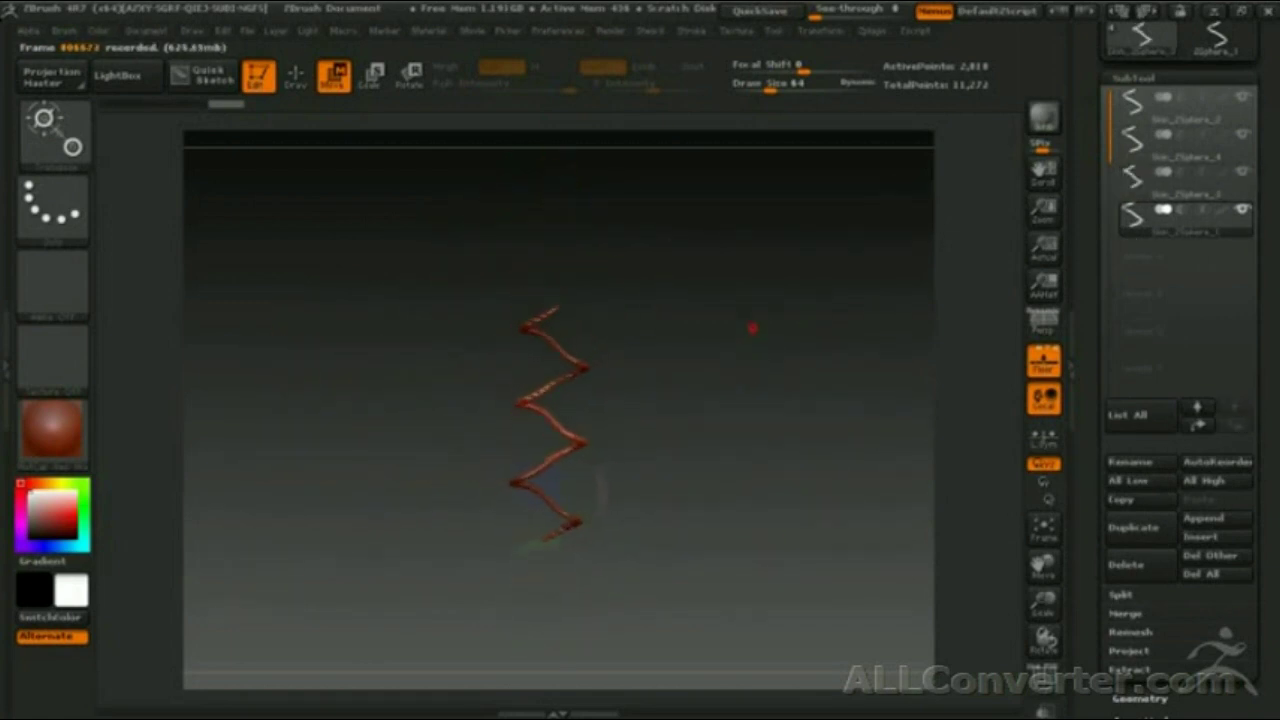
drag(544, 306, 565, 462)
mouse_move(615, 298)
mouse_down()
mouse_move(631, 231)
mouse_move(708, 246)
mouse_move(708, 314)
mouse_move(623, 222)
mouse_up()
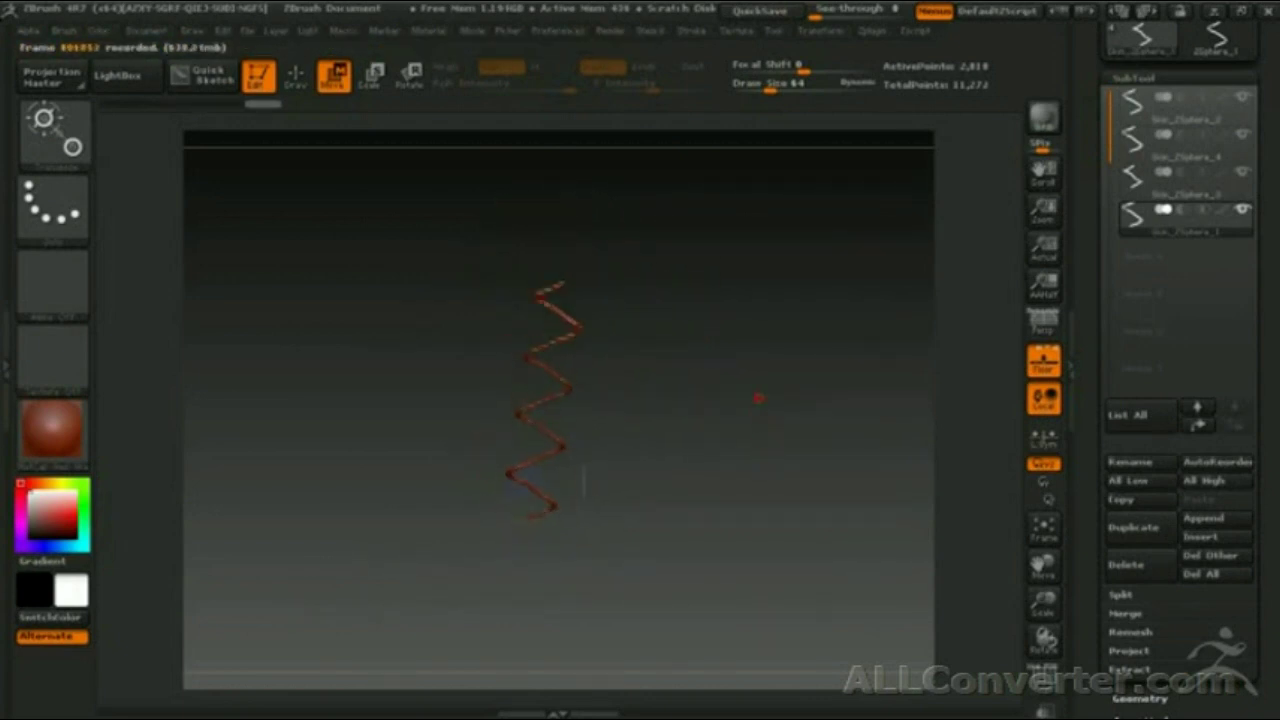
key(q)
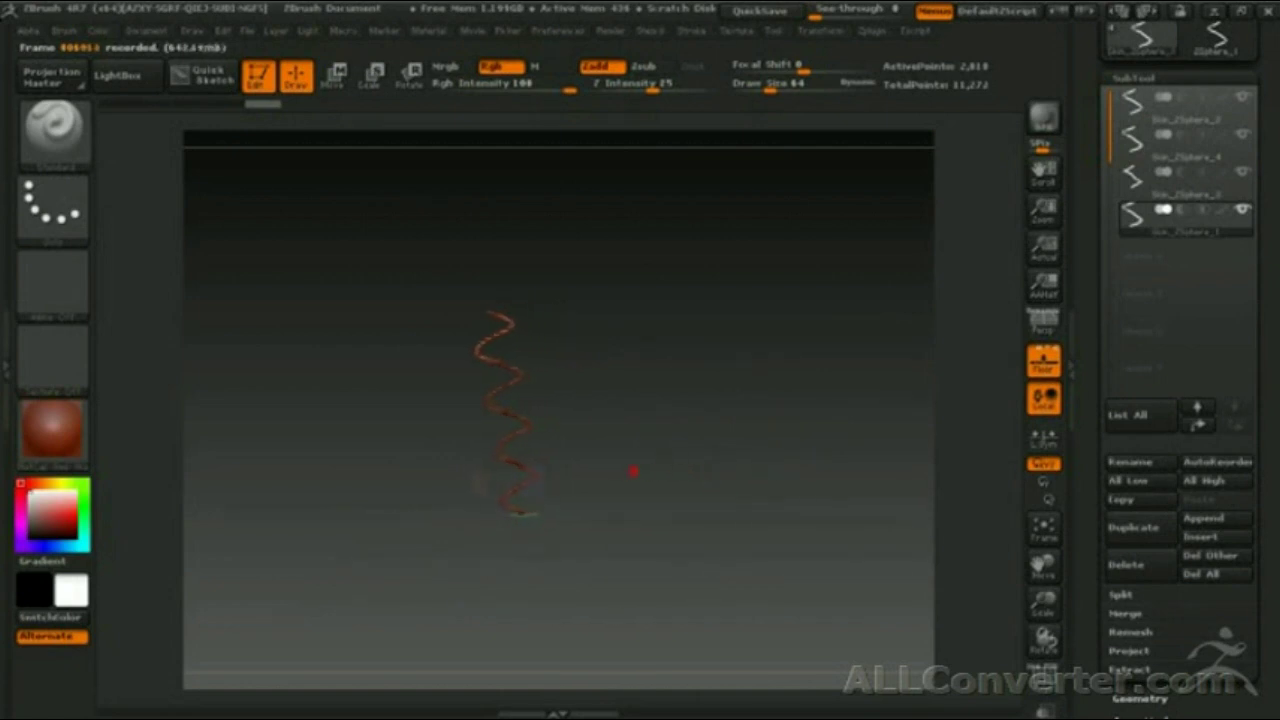
- Merge the visible spring subtools and DynaMesh the result into a solid tube
click(1125, 613)
click(1140, 630)
click(1140, 232)
click(1135, 496)
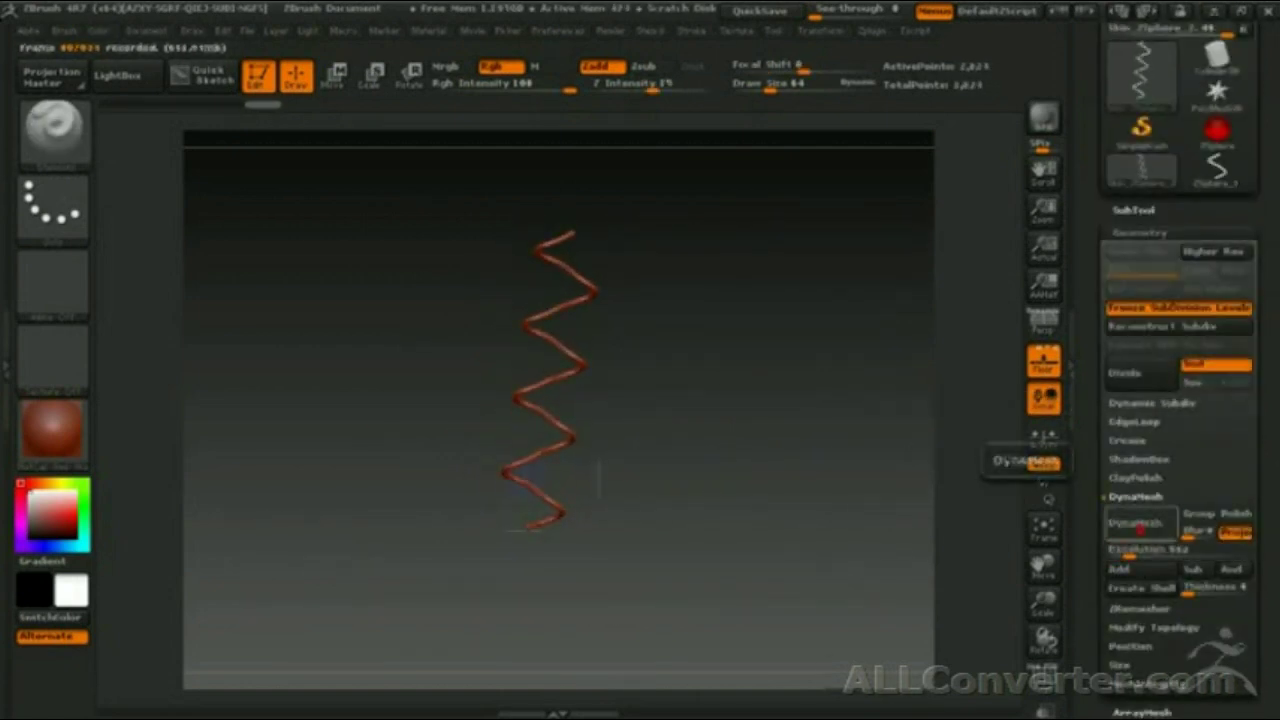
click(1140, 524)
- Ctrl-drag a copy of the coil with Transpose Move so it interlaces with the original
drag(800, 523, 770, 598)
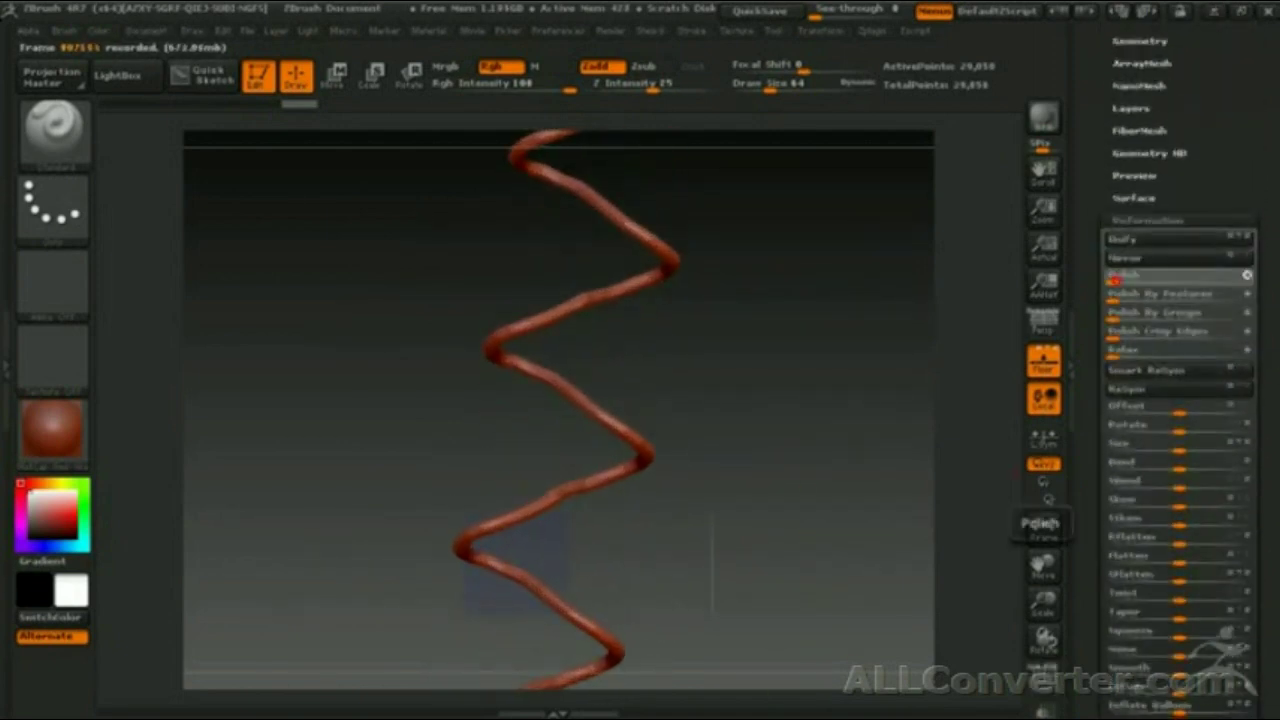
key(f)
scroll(1143, 86, up, 1)
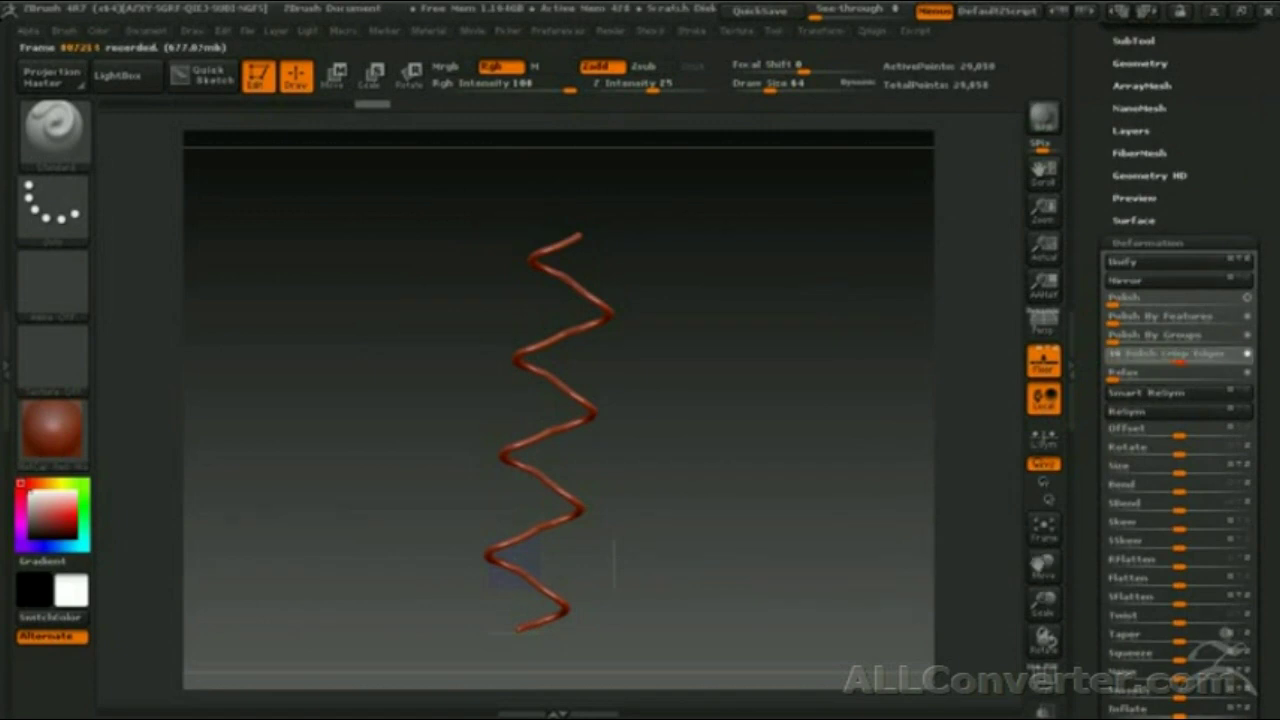
key(r)
key(w)
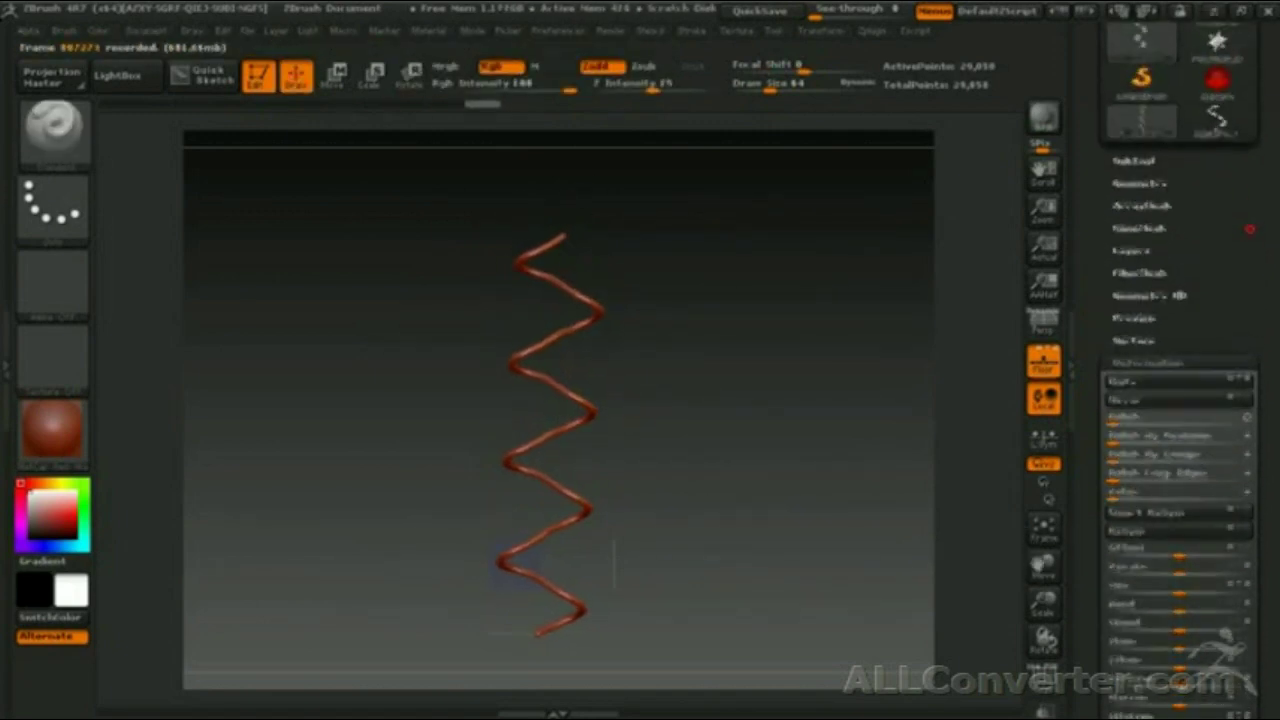
ctrl+drag(579, 313, 586, 330)
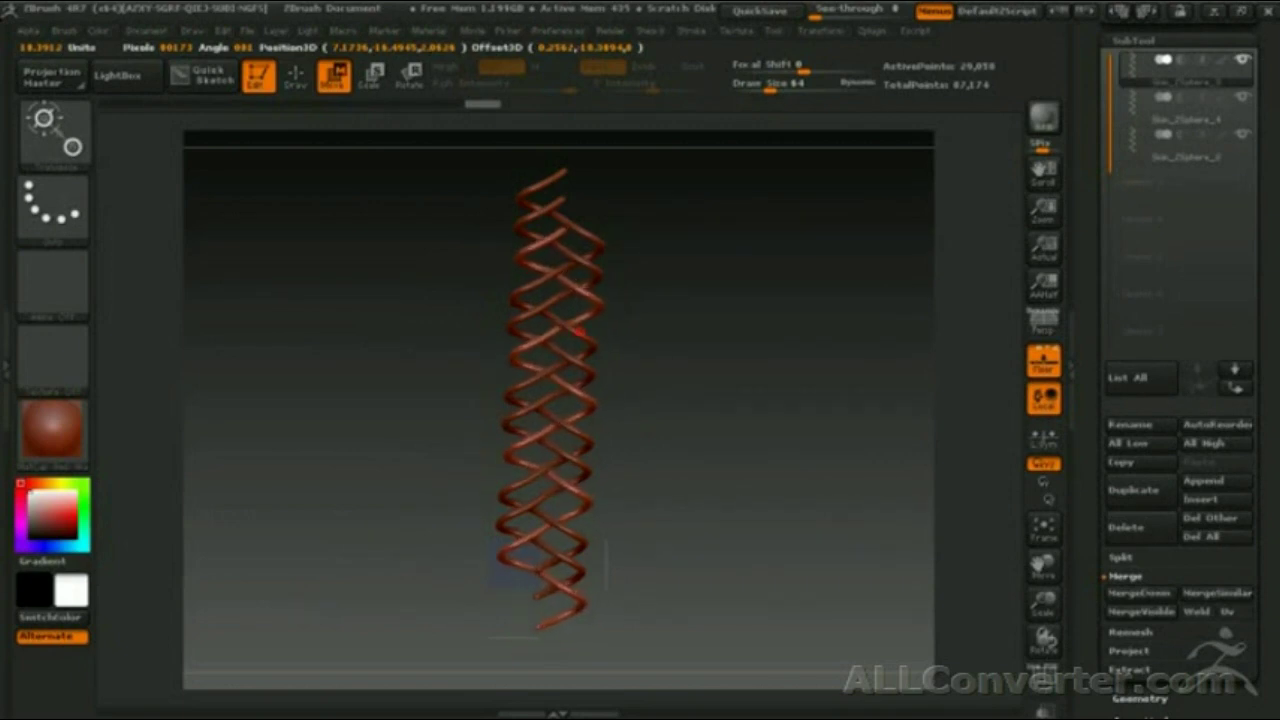
- Merge the interlaced coils down into one 87,174-point subtool and stand it upright
click(1132, 593)
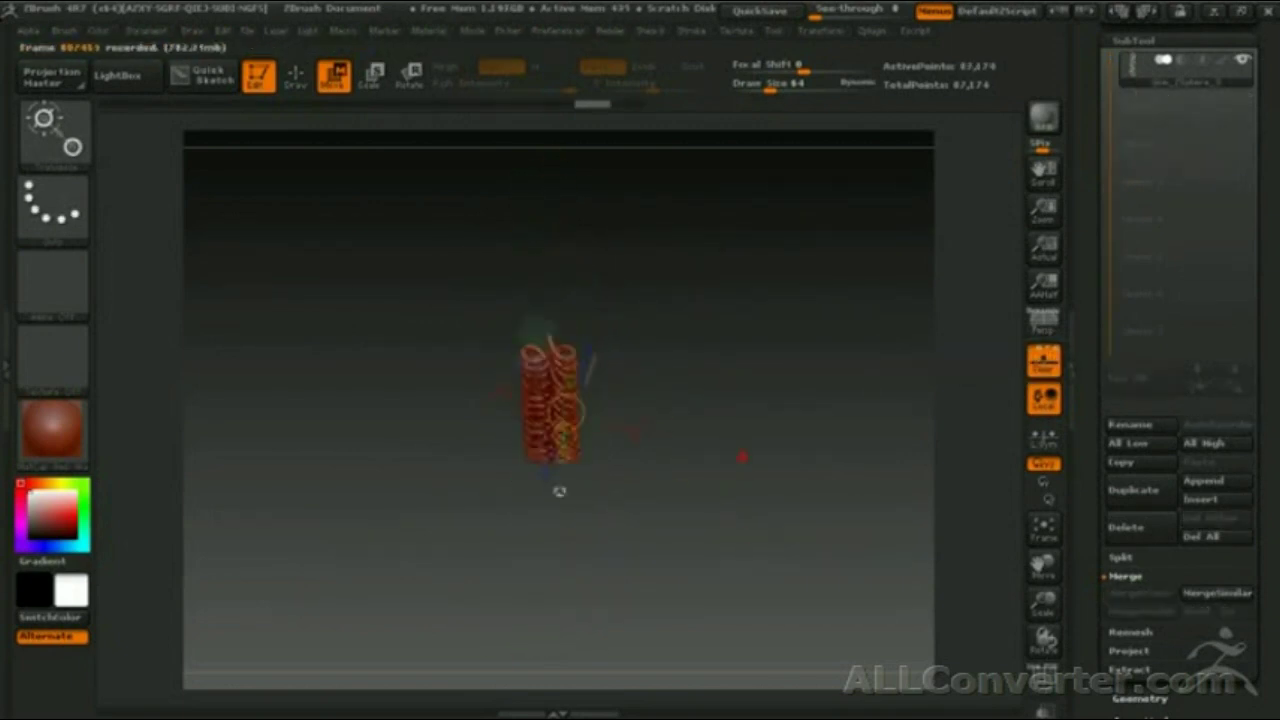
drag(752, 319, 573, 512)
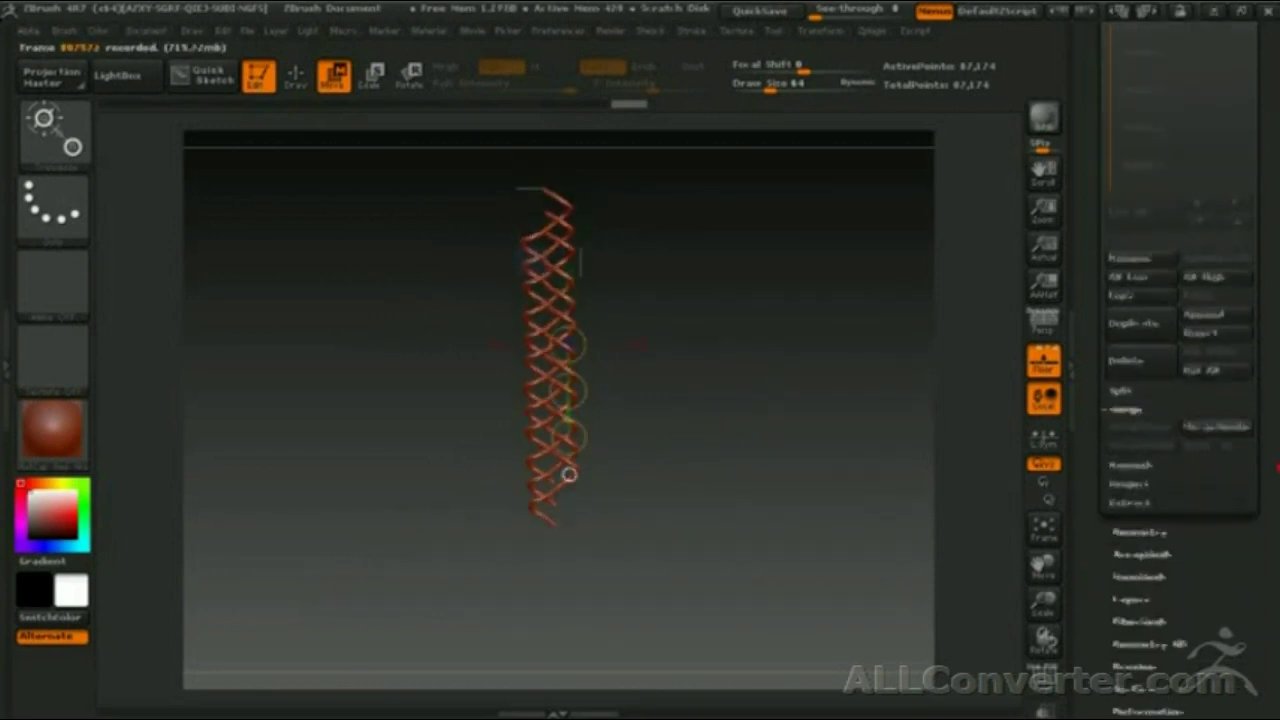
drag(568, 345, 569, 475)
drag(1222, 485, 1177, 484)
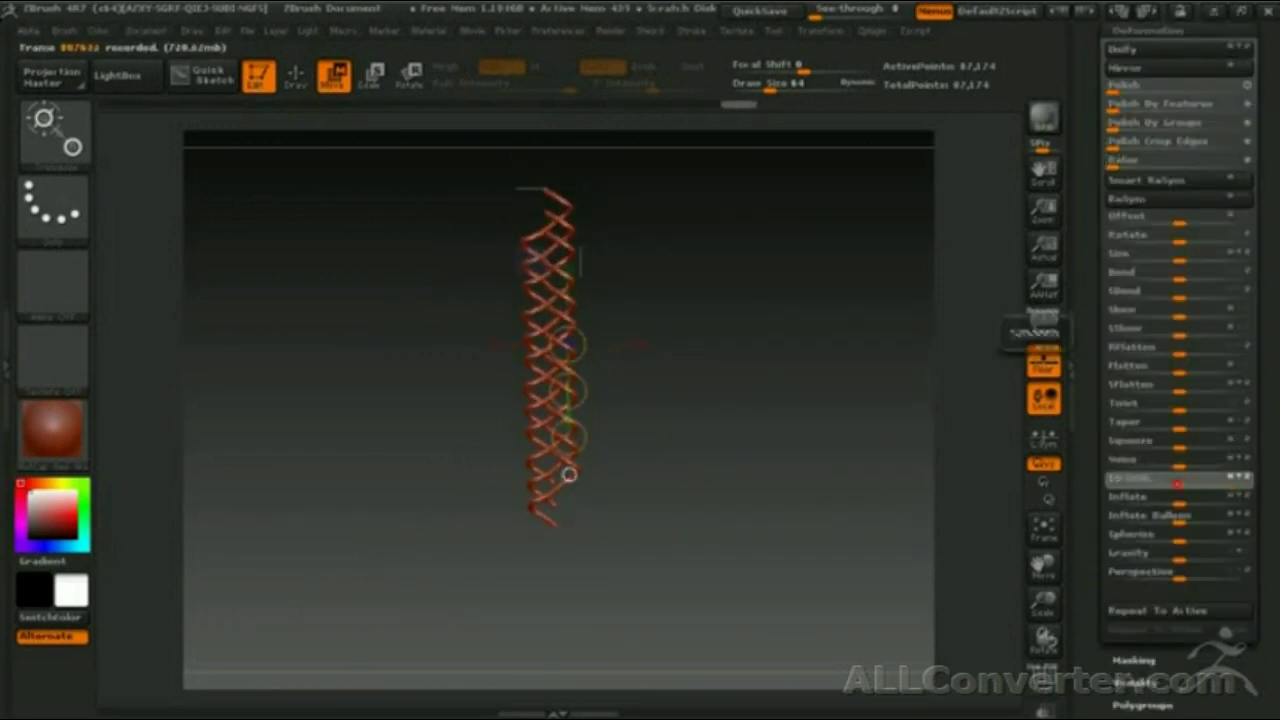
- Inflate the braid strands into thick plaits with the Inflate deformation slider
click(1235, 480)
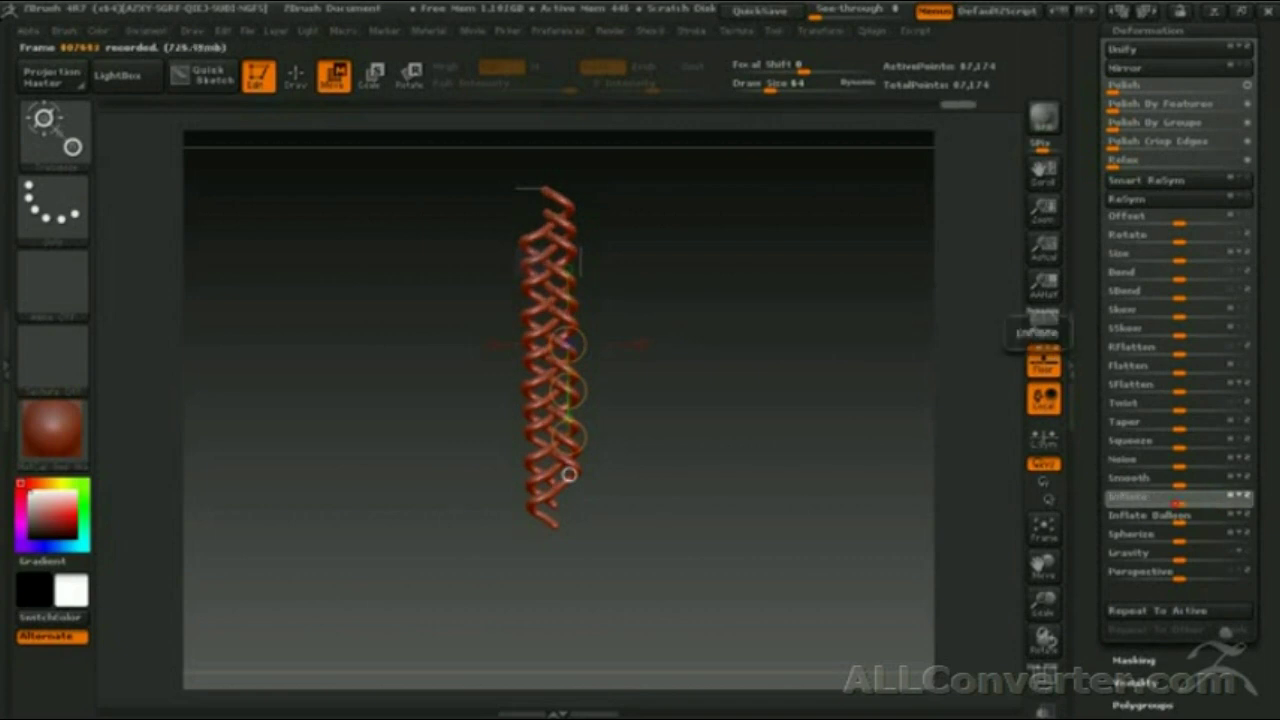
drag(1177, 503, 841, 521)
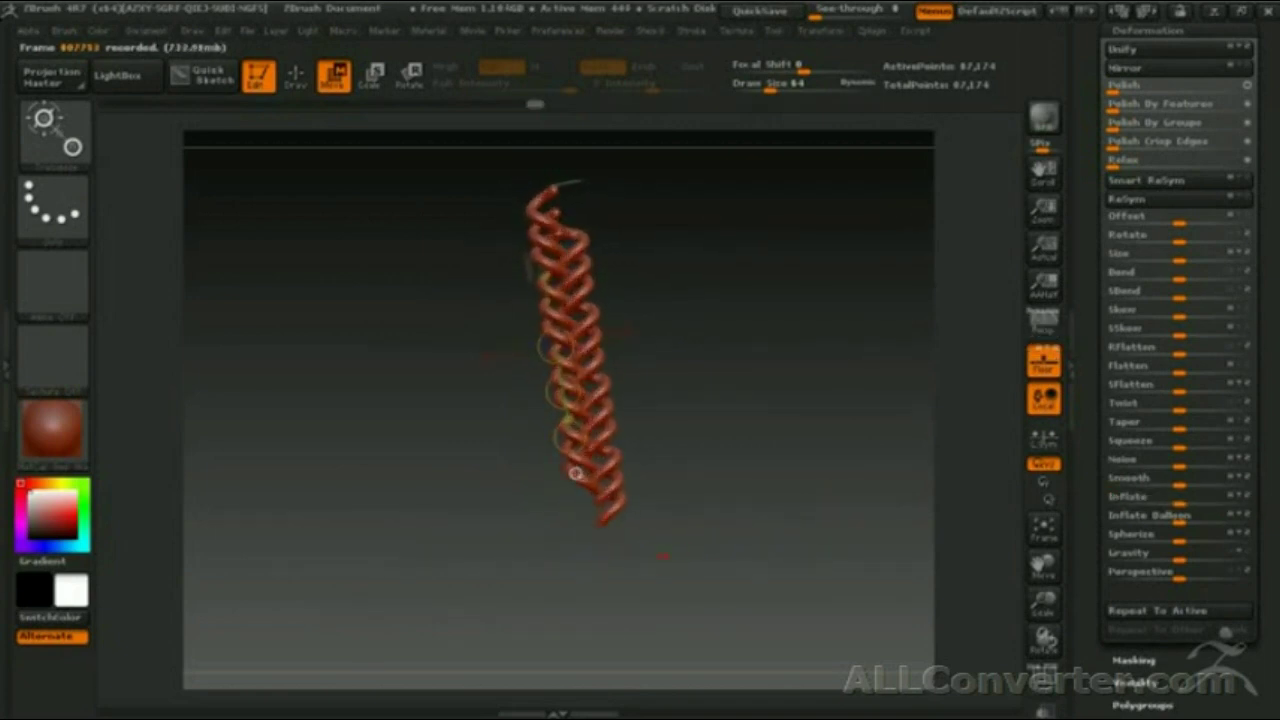
drag(1177, 497, 1213, 505)
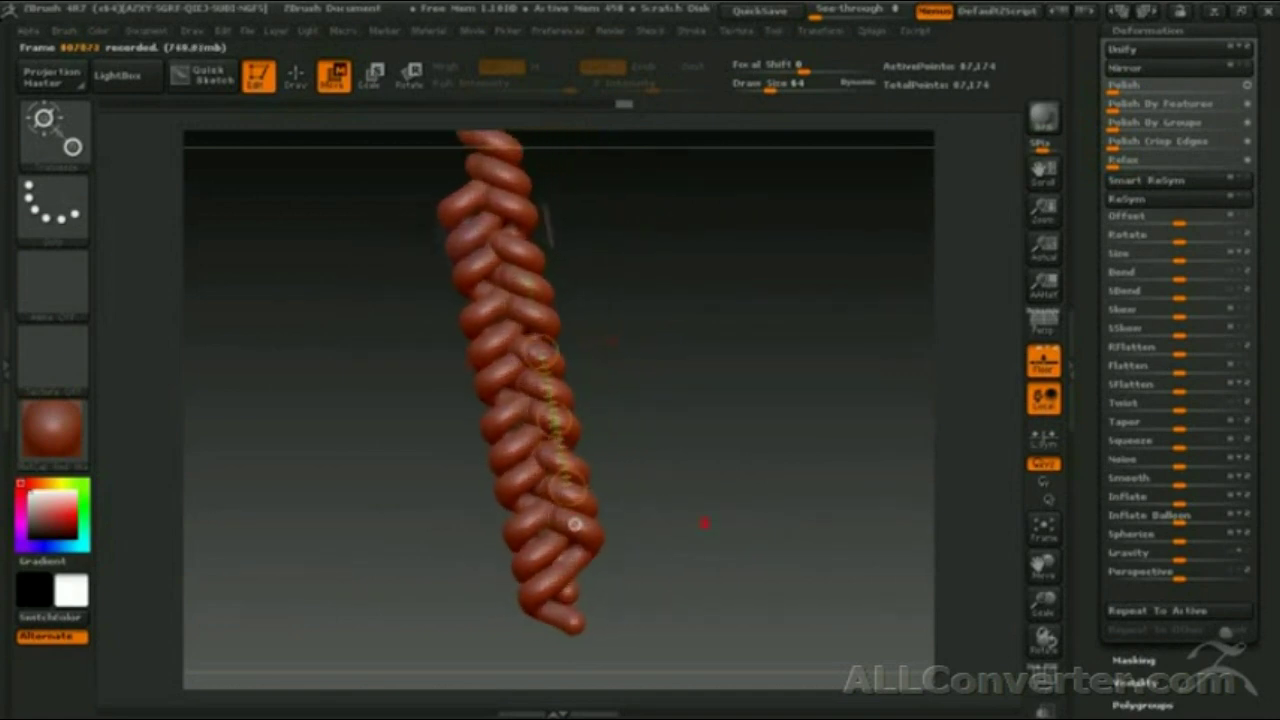
drag(748, 517, 578, 320)
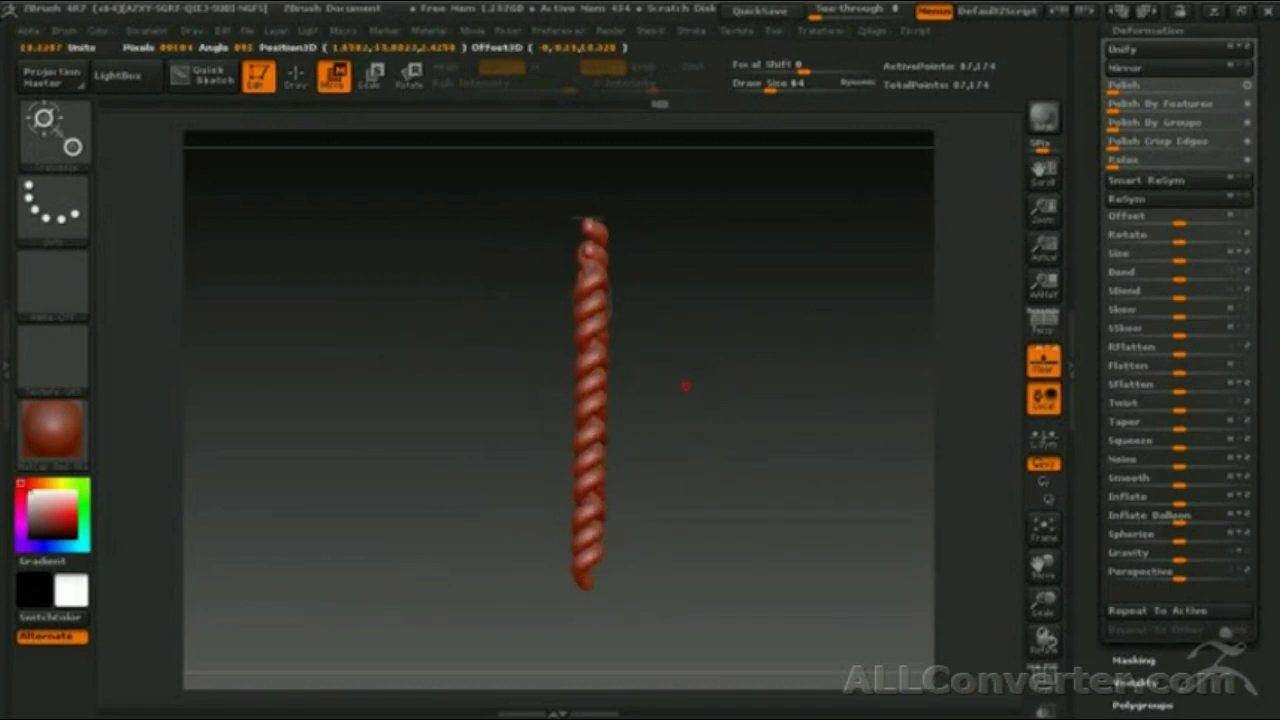
- Try Twist and Taper deformations on the braid, then undo the twist to keep it straight
drag(603, 386, 705, 386)
drag(1180, 410, 1183, 410)
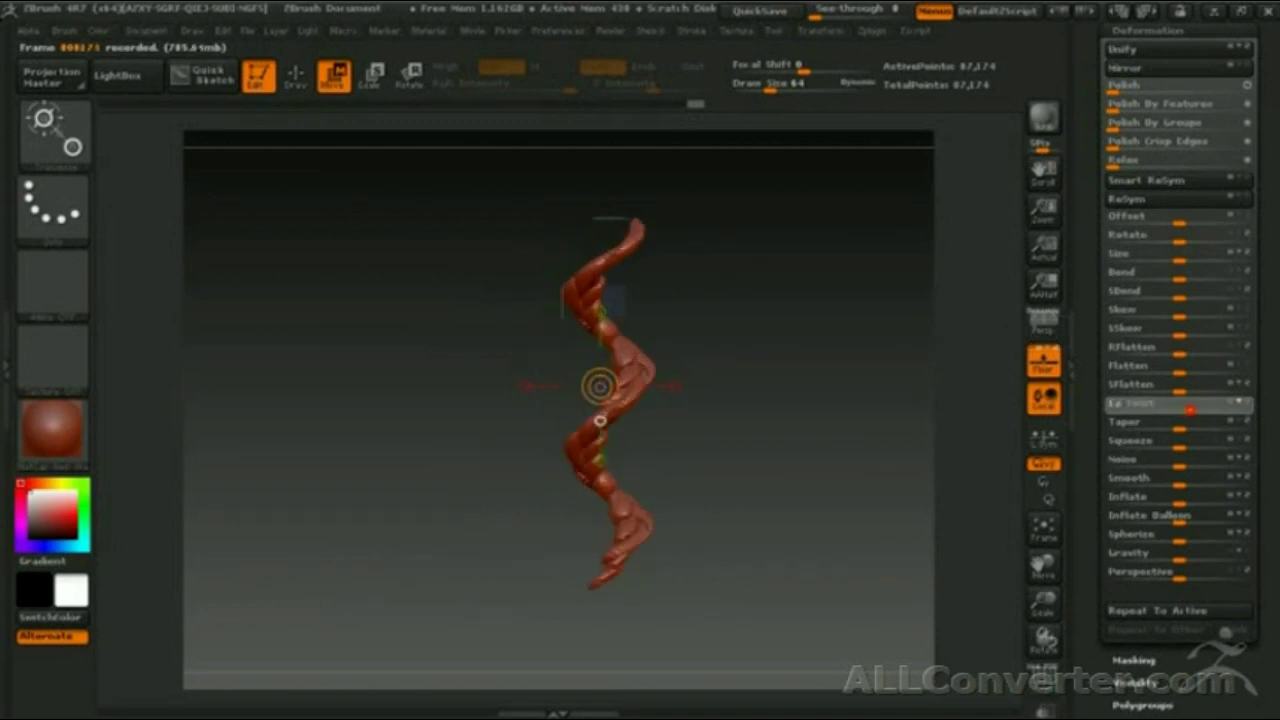
drag(1180, 430, 1187, 430)
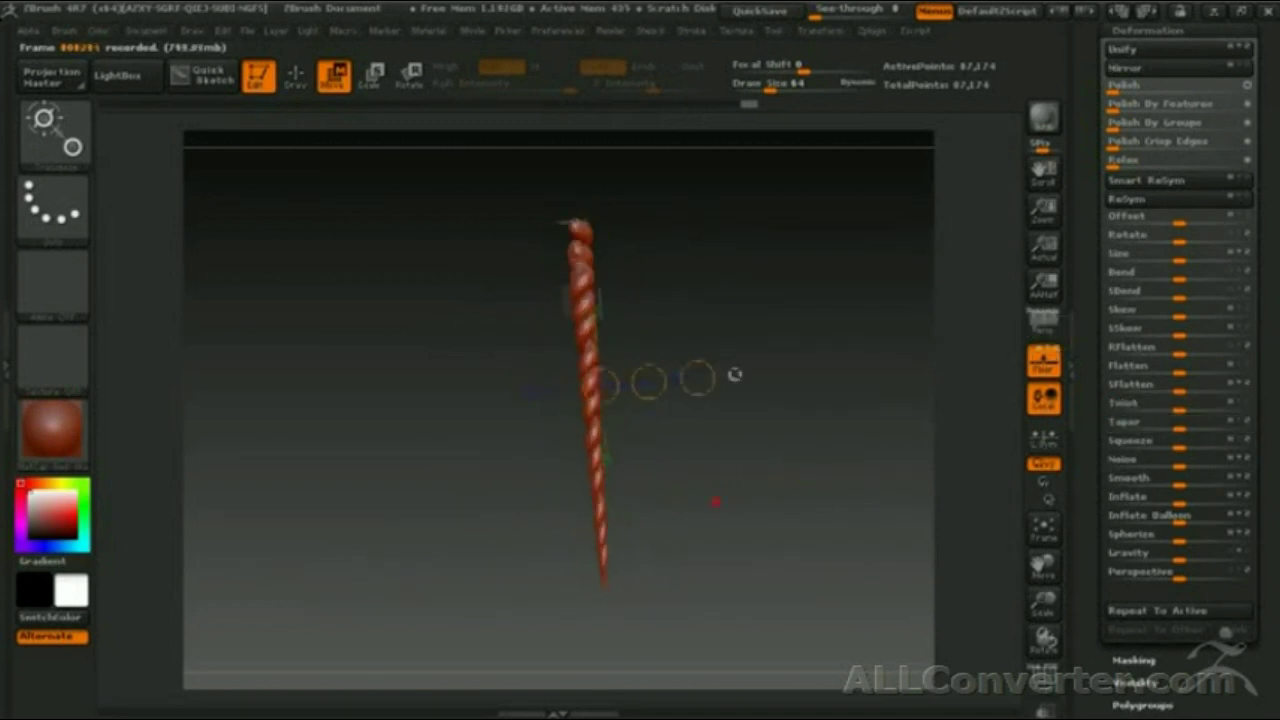
key(q)
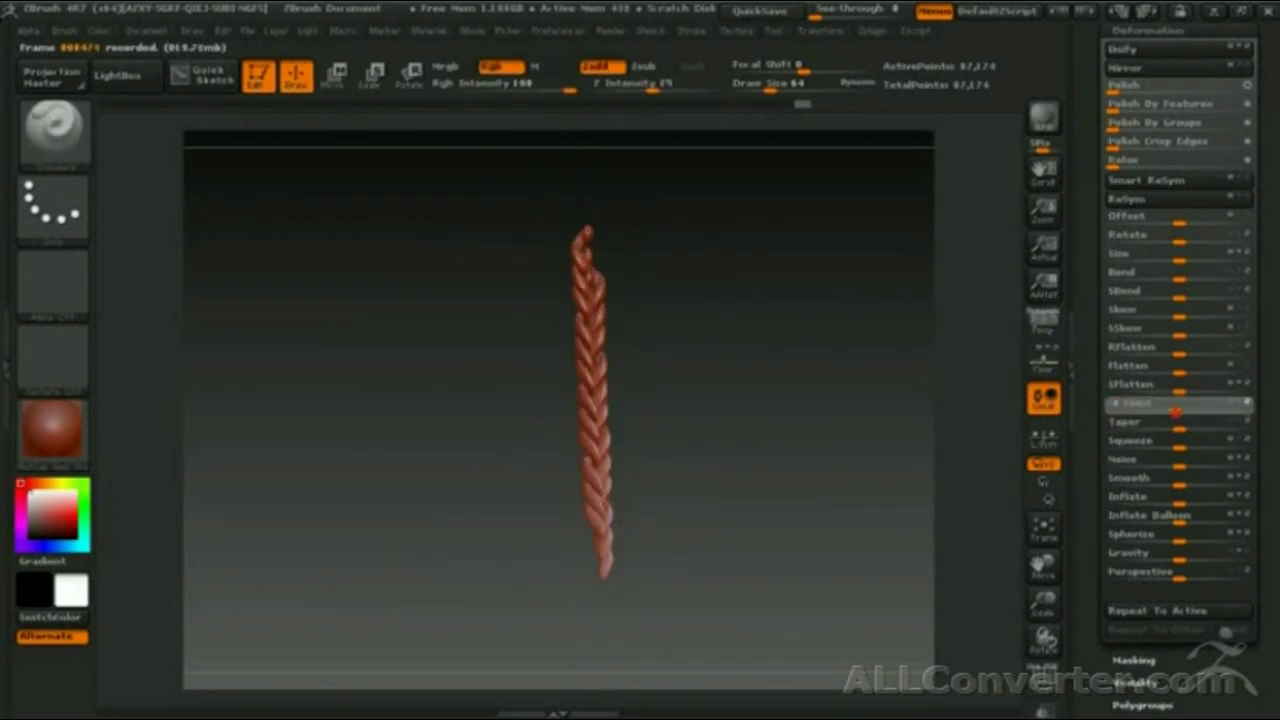
drag(1180, 409, 838, 489)
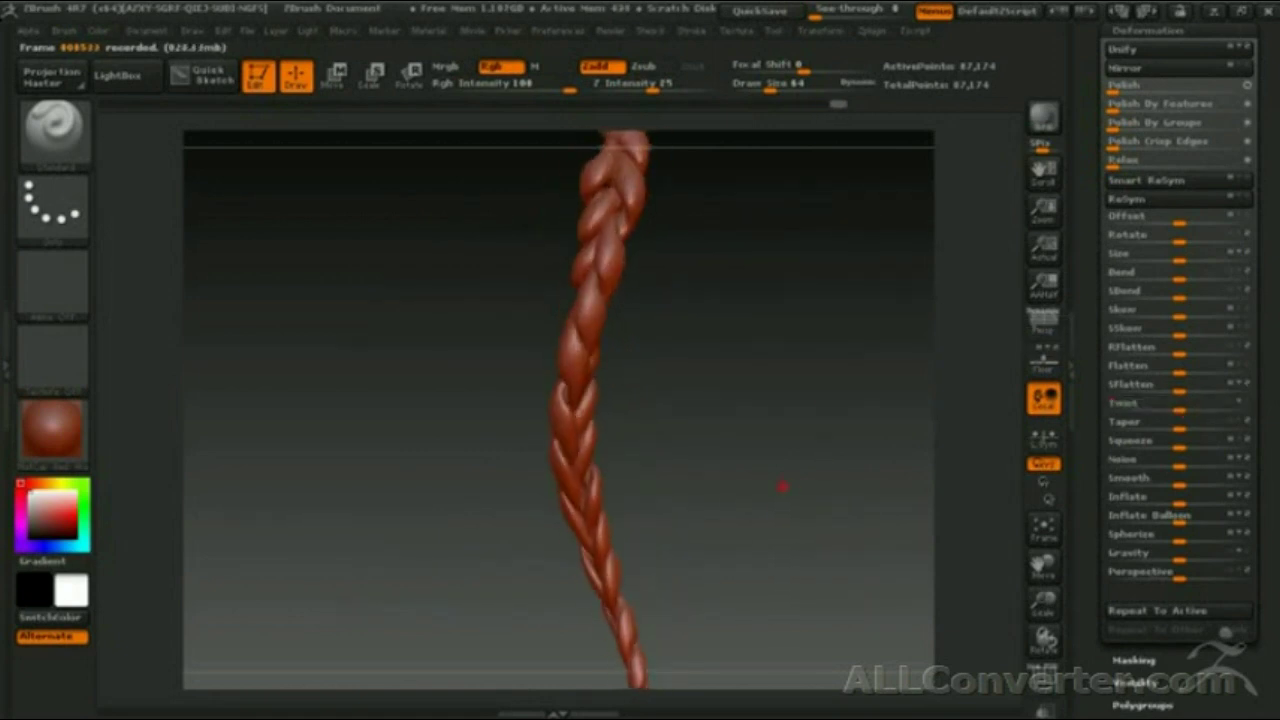
key(ctrl+z)
key(ctrl+z)
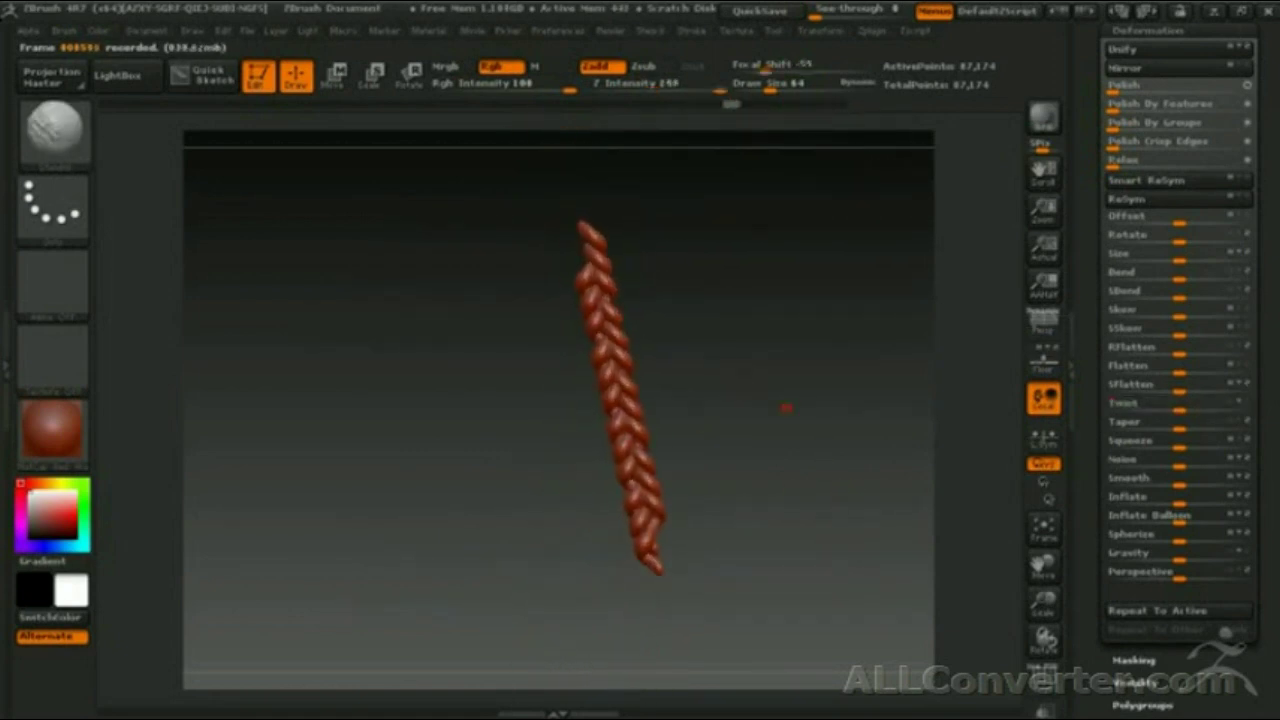
- Browse the LightBox library, close it, and show the floor grid under the braid
scroll(1278, 270, up, 5)
click(1150, 75)
scroll(630, 272, down, 5)
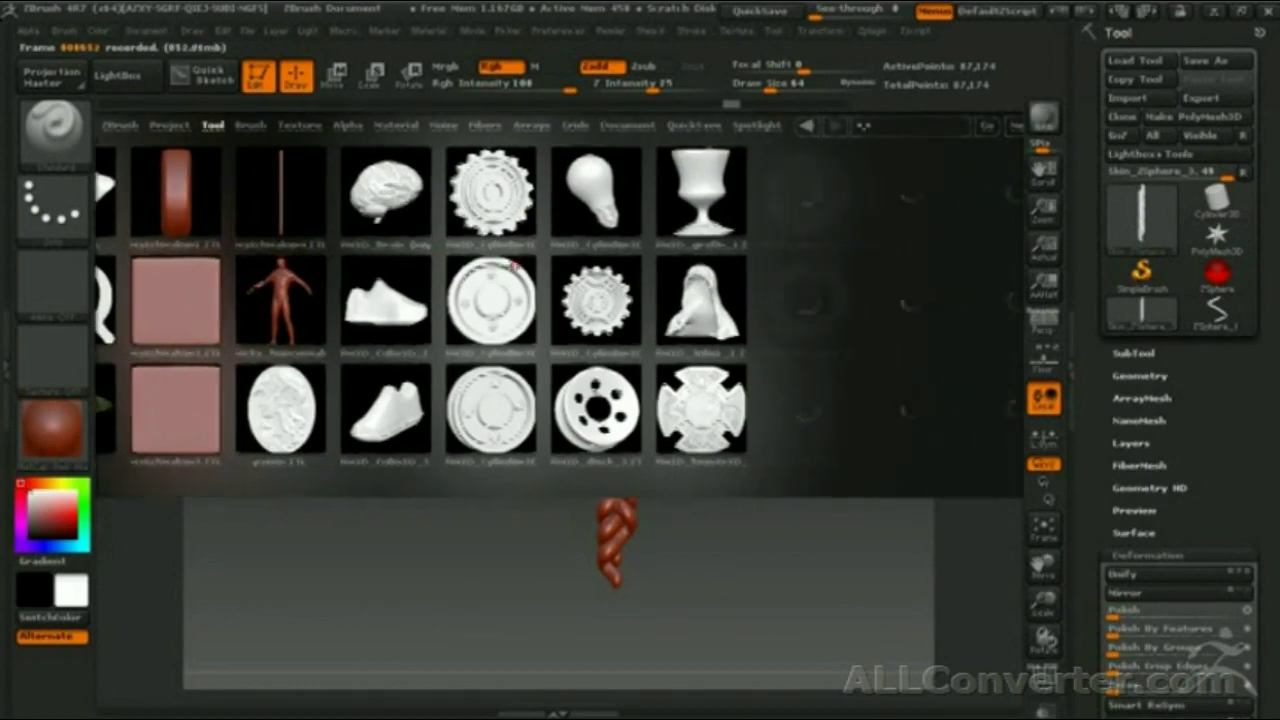
scroll(631, 274, down, 5)
scroll(600, 300, up, 3)
scroll(570, 330, up, 4)
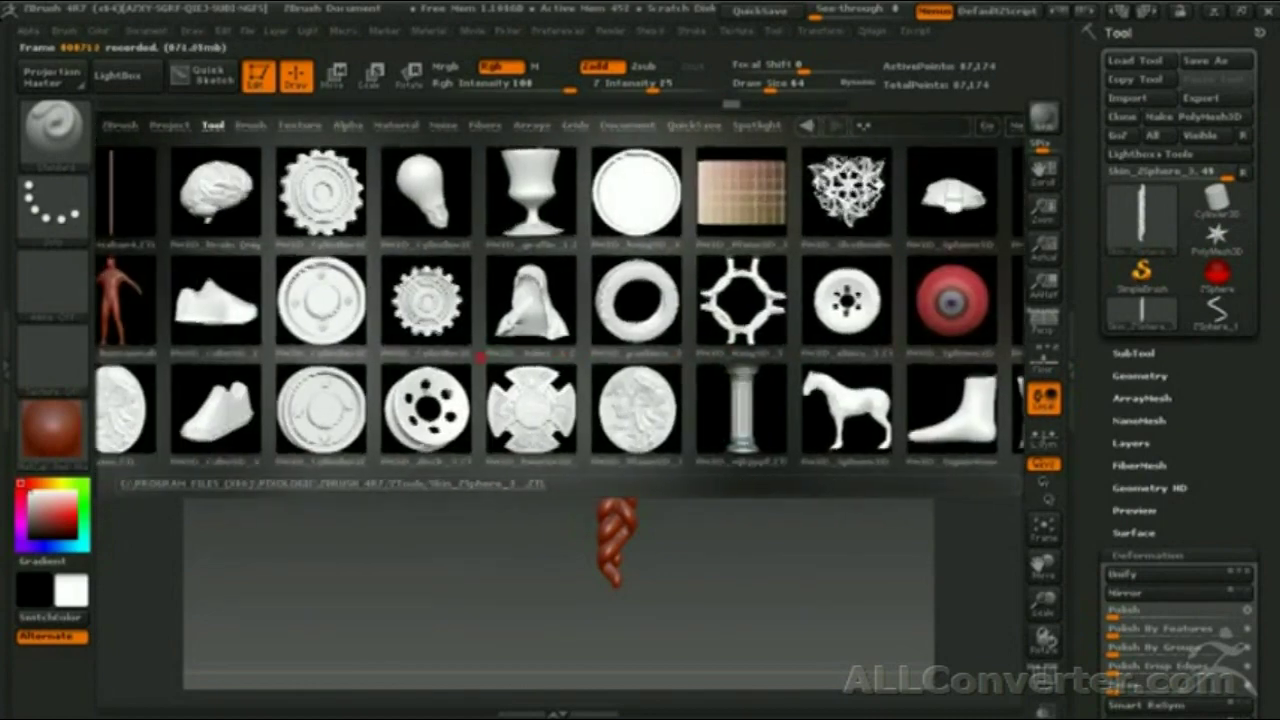
scroll(531, 361, up, 3)
scroll(531, 359, up, 2)
scroll(560, 370, up, 2)
key(comma)
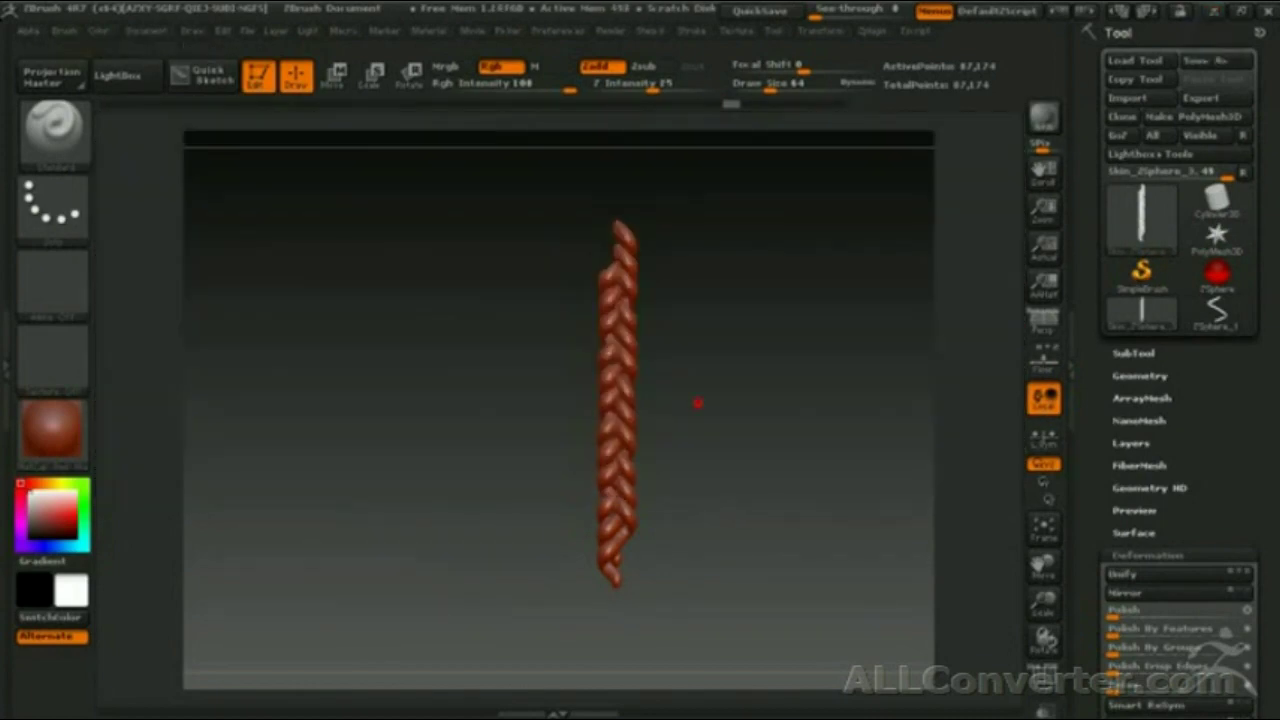
key(shift+p)
- Turn the bronze braid diagonally and draw a second braid lying horizontally across the canvas
alt+drag(731, 434, 795, 482)
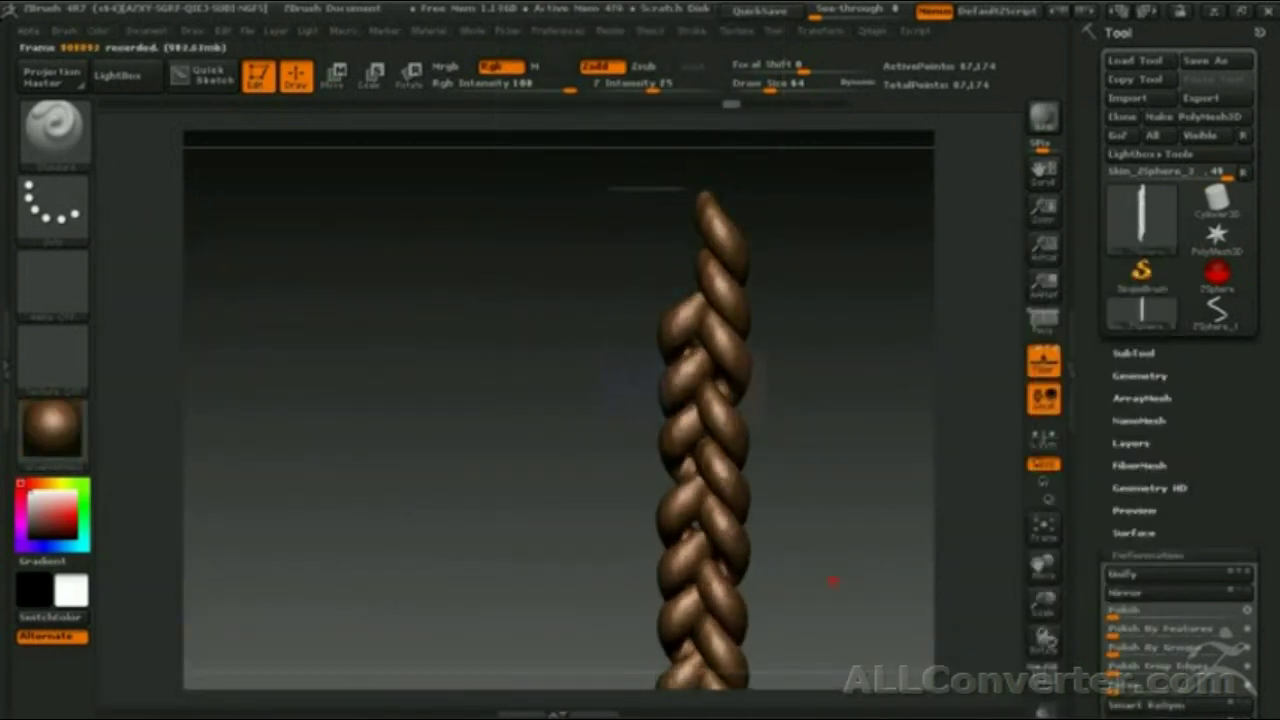
key(r)
key(q)
drag(712, 380, 482, 172)
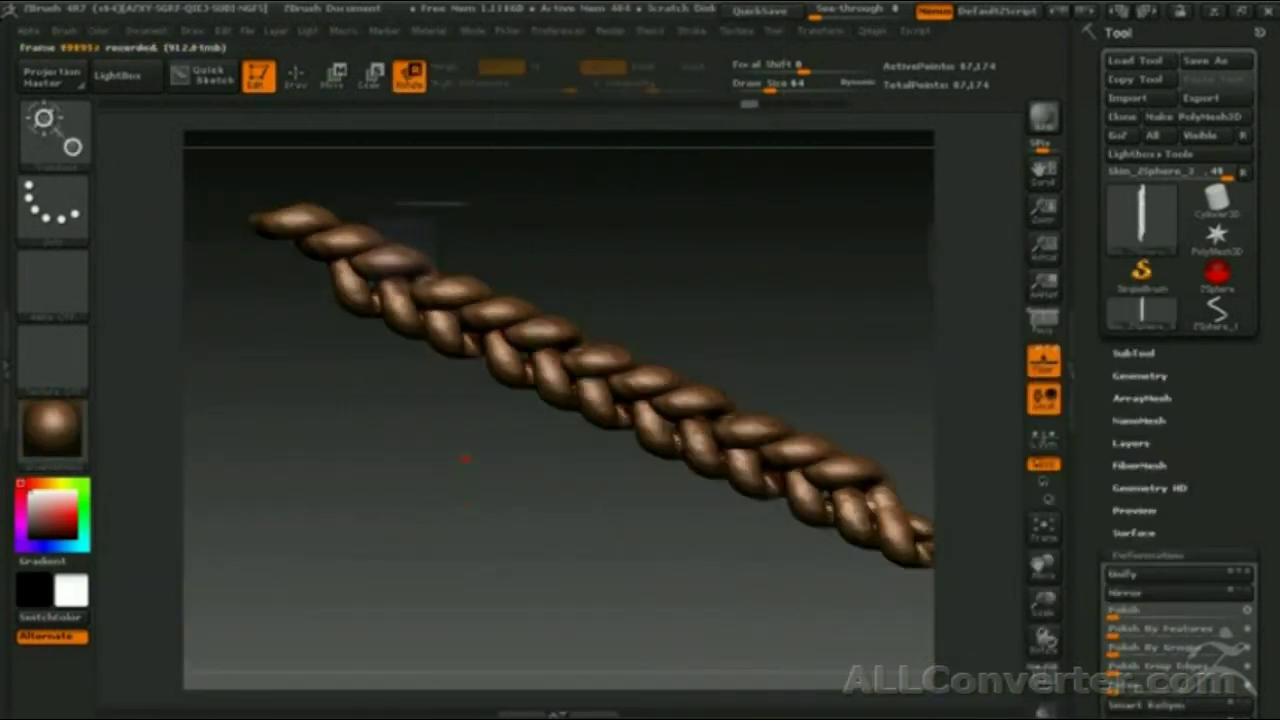
mouse_move(449, 434)
mouse_down()
mouse_move(728, 405)
mouse_move(712, 516)
mouse_up()
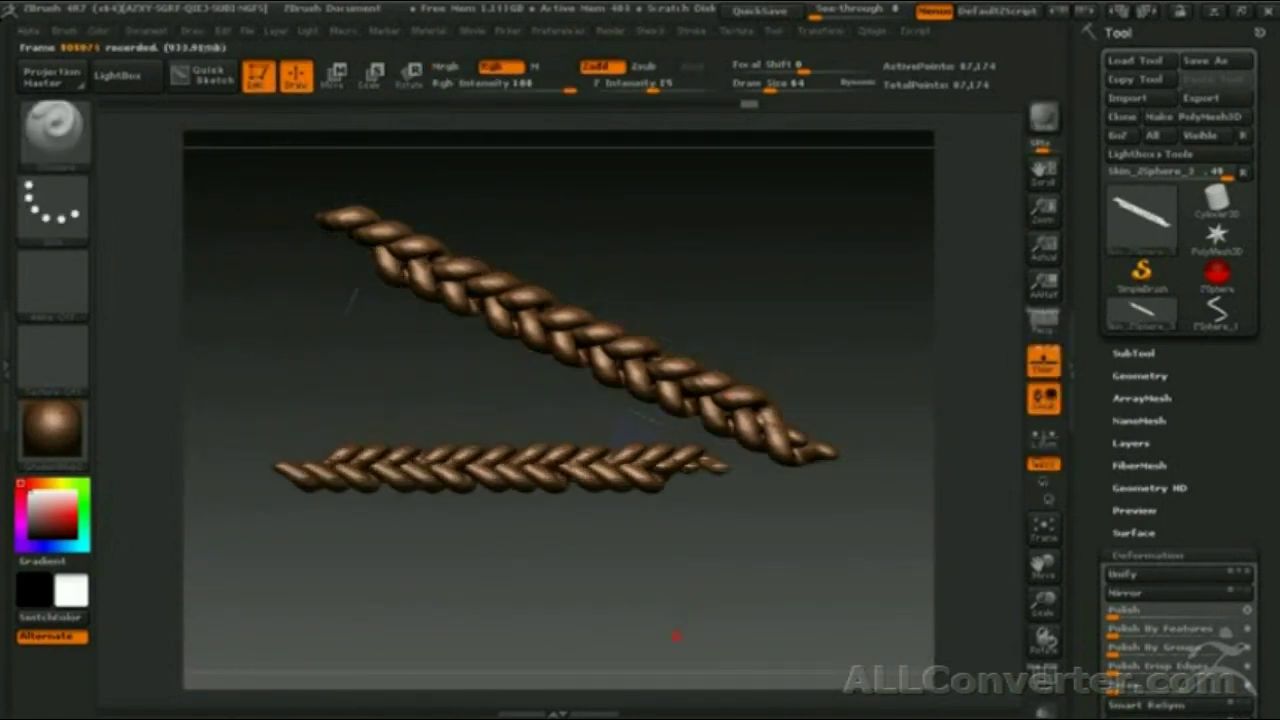
scroll(1180, 450, down, 3)
scroll(1180, 450, down, 2)
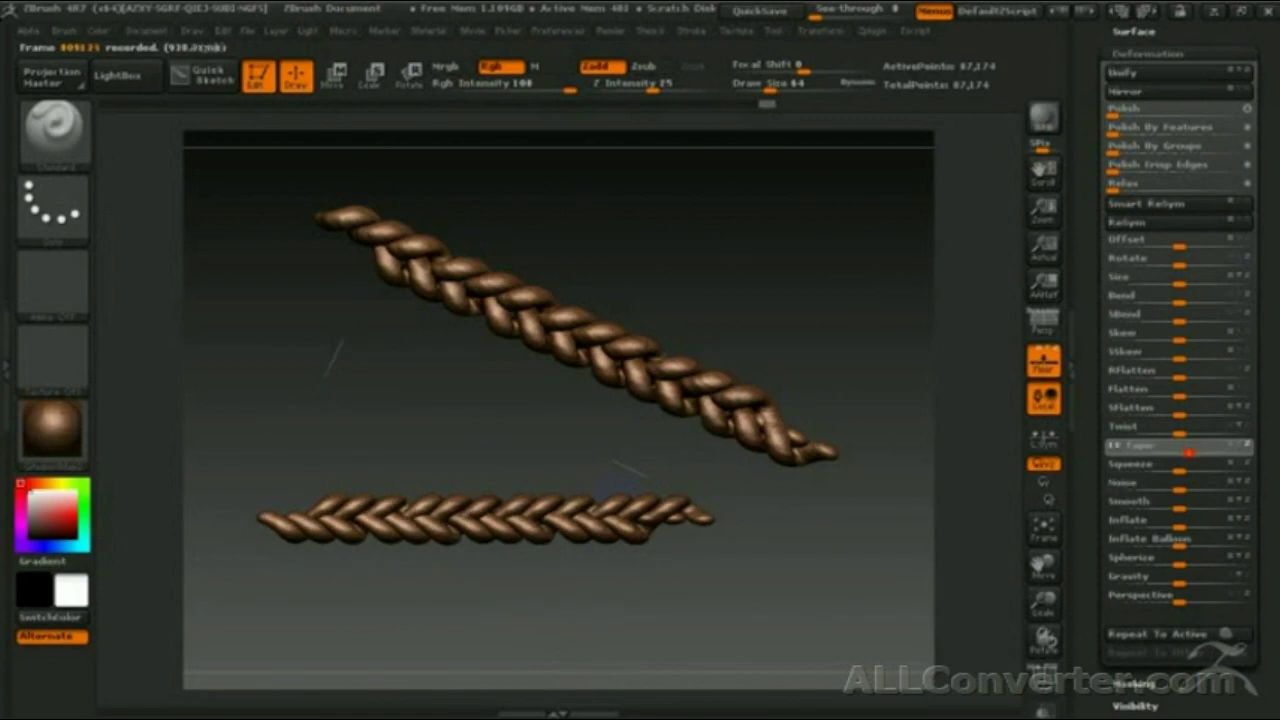
- Drag the Taper and SFlatten deformation sliders to twist the lower braid into a tapering upright rope
drag(1213, 453, 1150, 460)
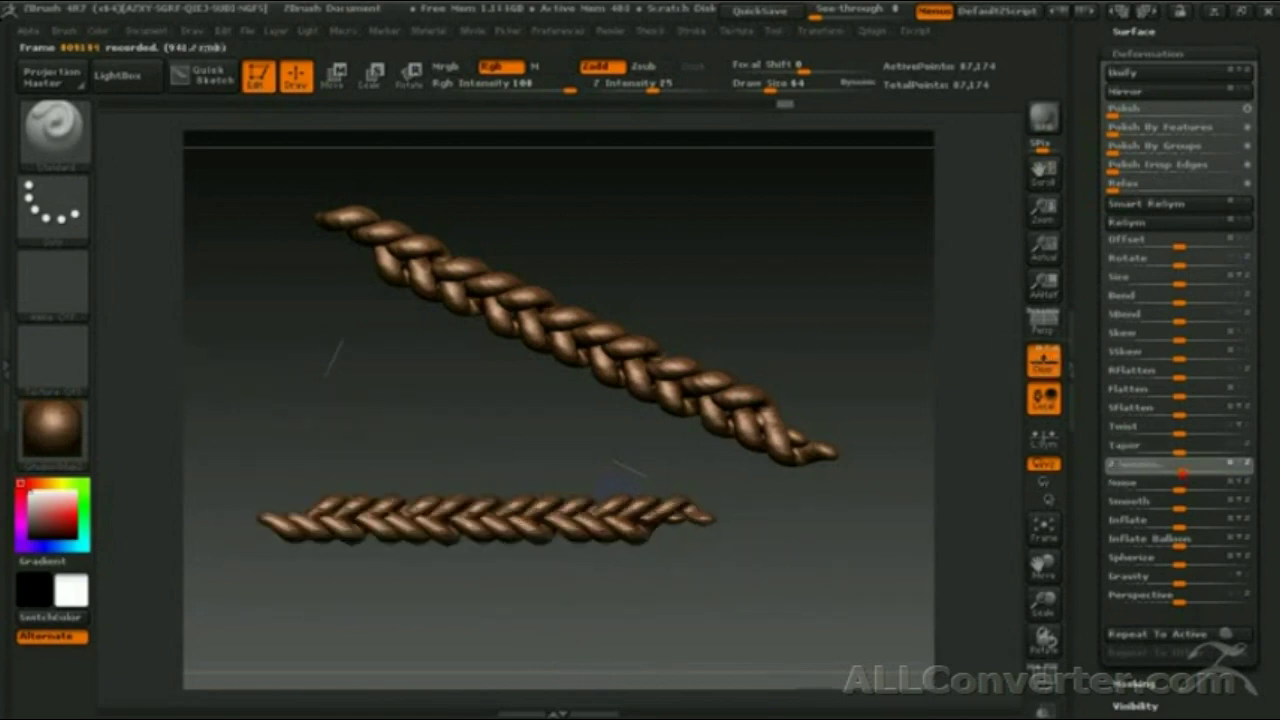
mouse_move(1180, 408)
mouse_down()
mouse_move(1172, 434)
mouse_move(1192, 430)
mouse_move(1176, 452)
mouse_up()
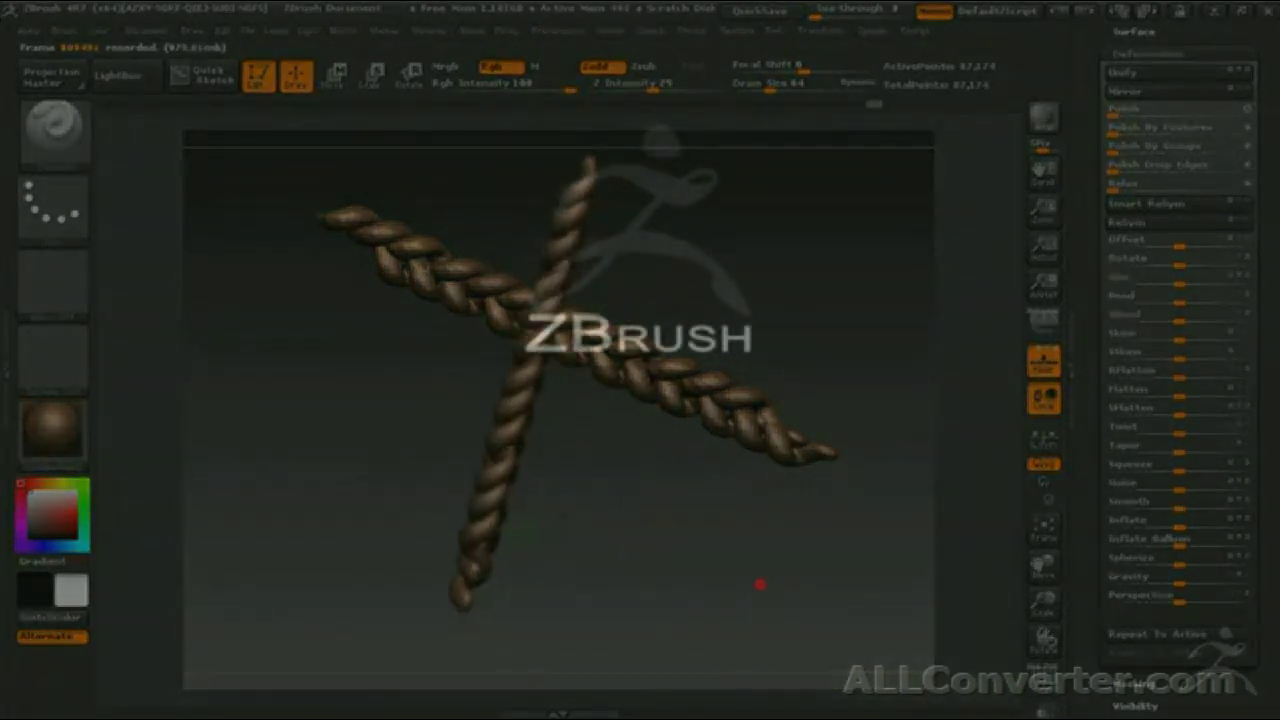